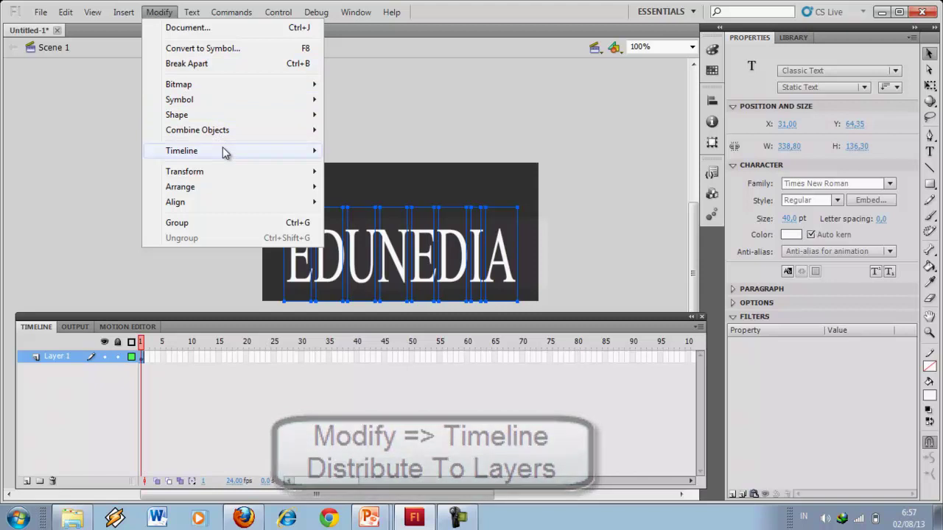
Distribute the selected EDUNEDIA letters to separate layers
mouse_move(243, 150)
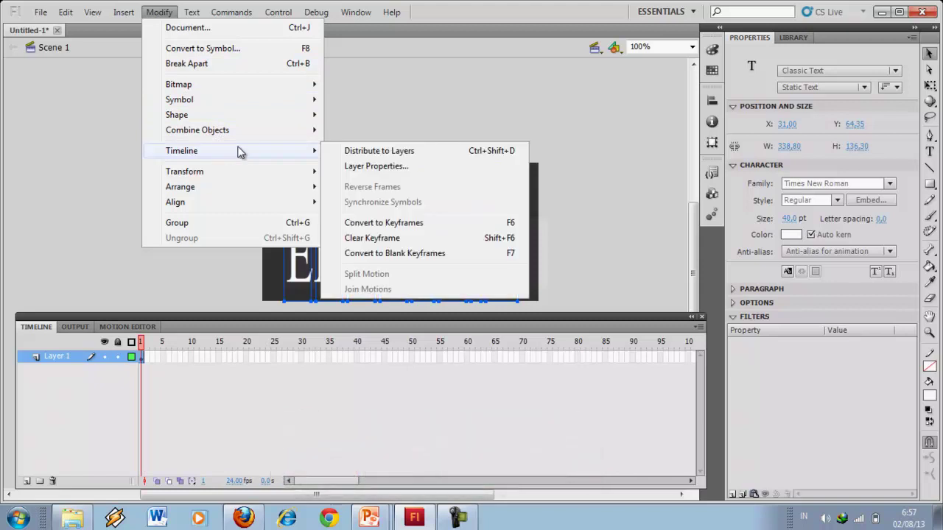
click(354, 153)
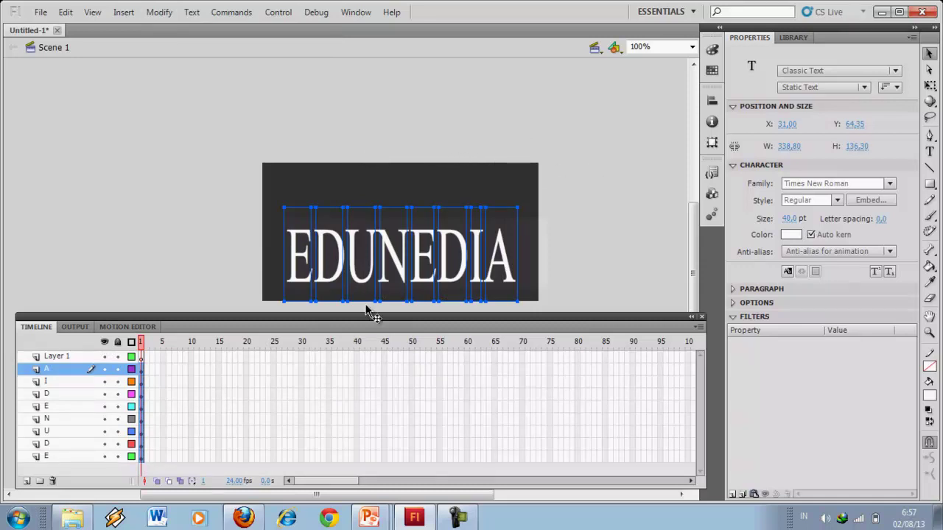
Insert keyframes at frames 5 and 10 on the bottommost E layer
click(81, 458)
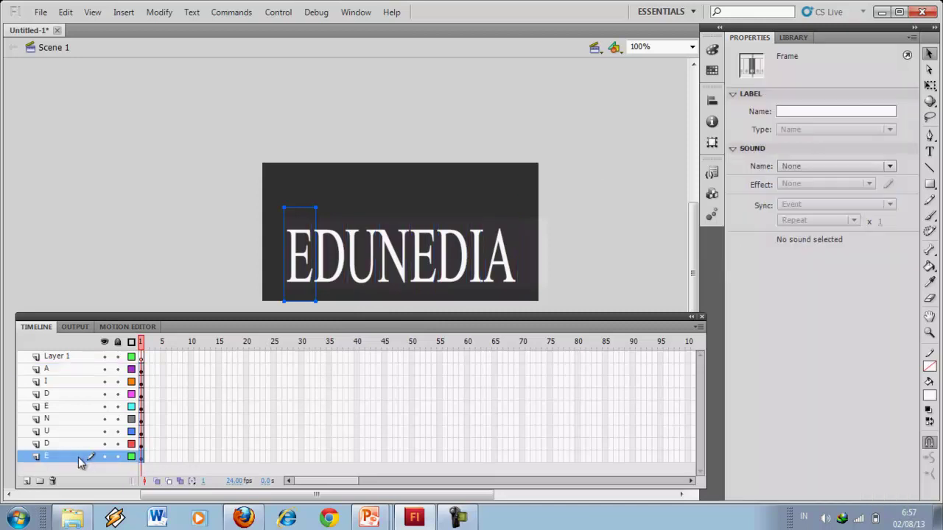
click(162, 458)
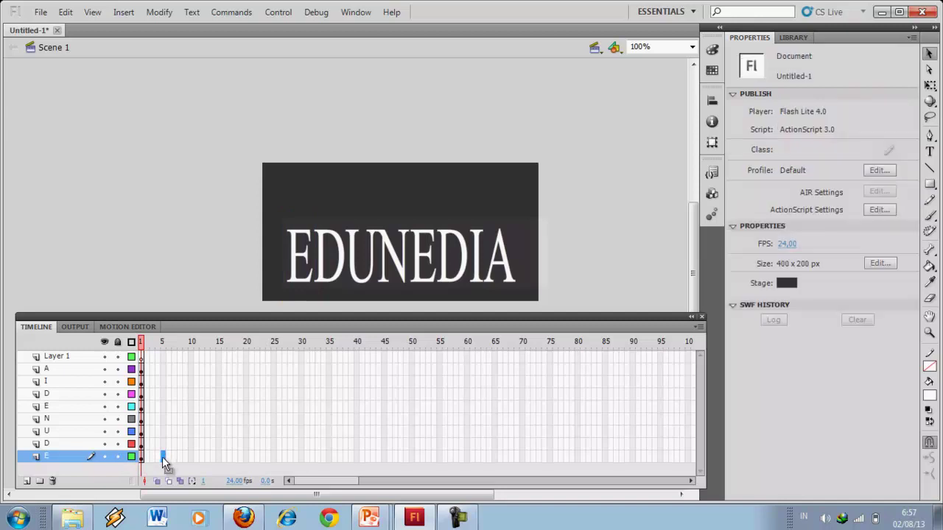
right_click(162, 458)
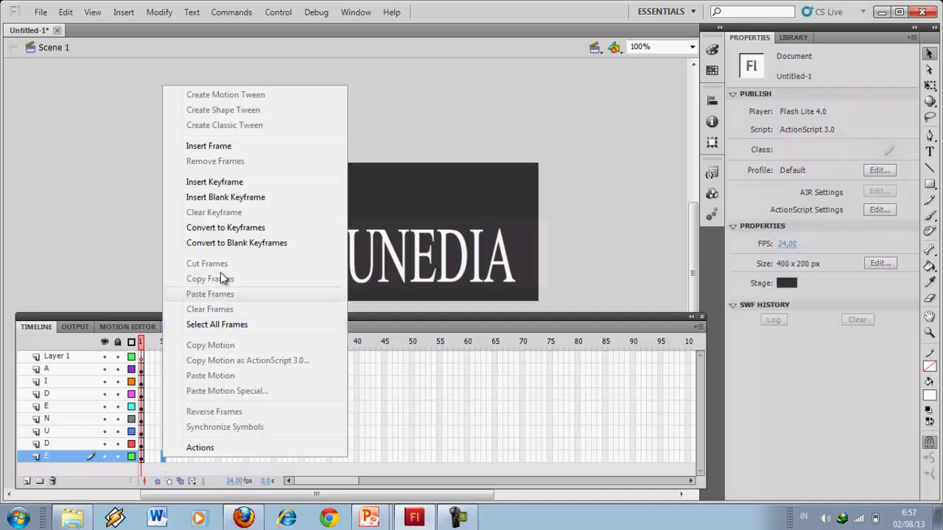
click(218, 184)
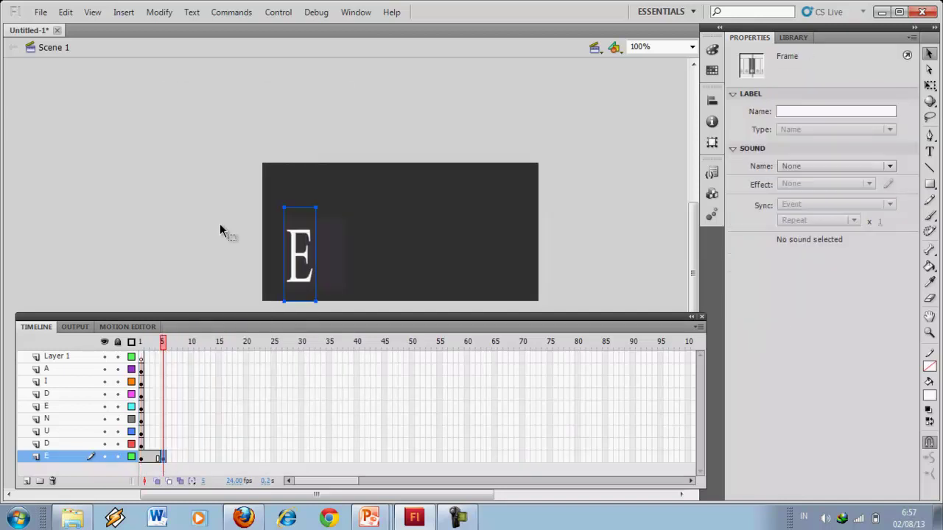
click(191, 457)
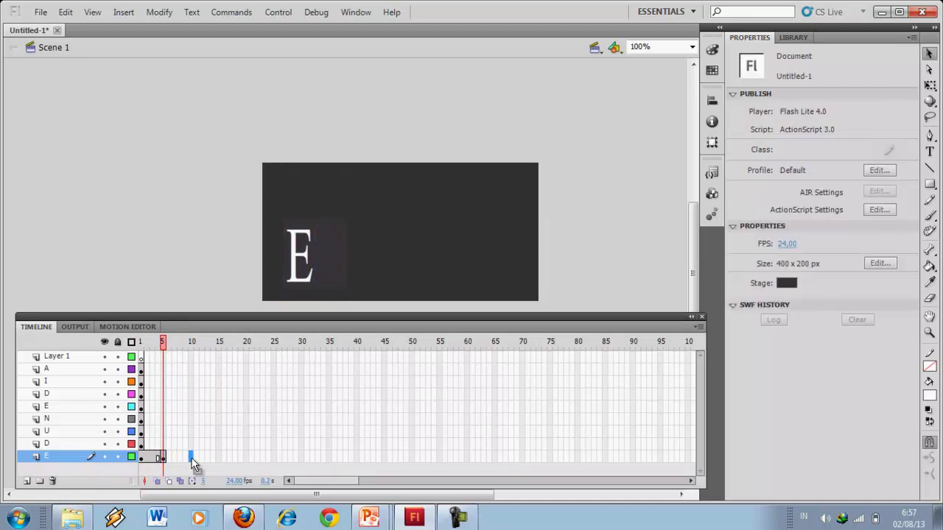
right_click(192, 459)
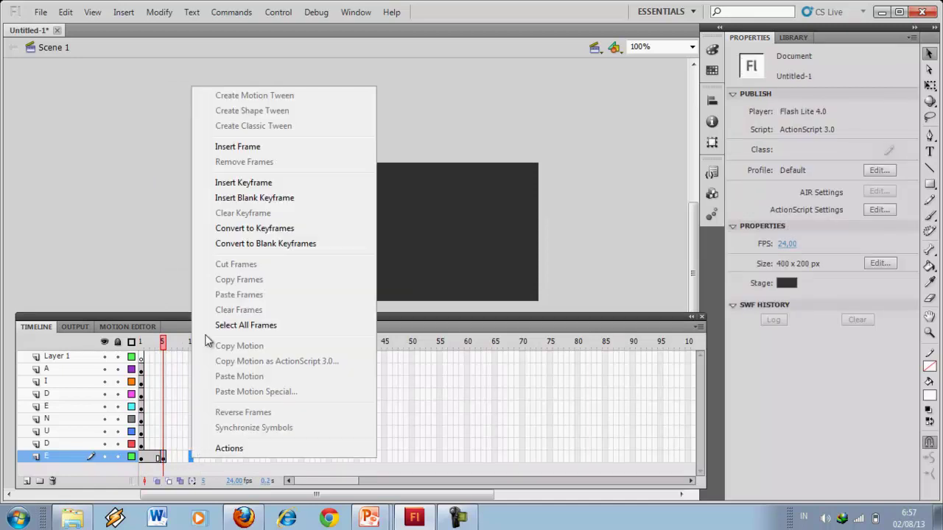
click(231, 184)
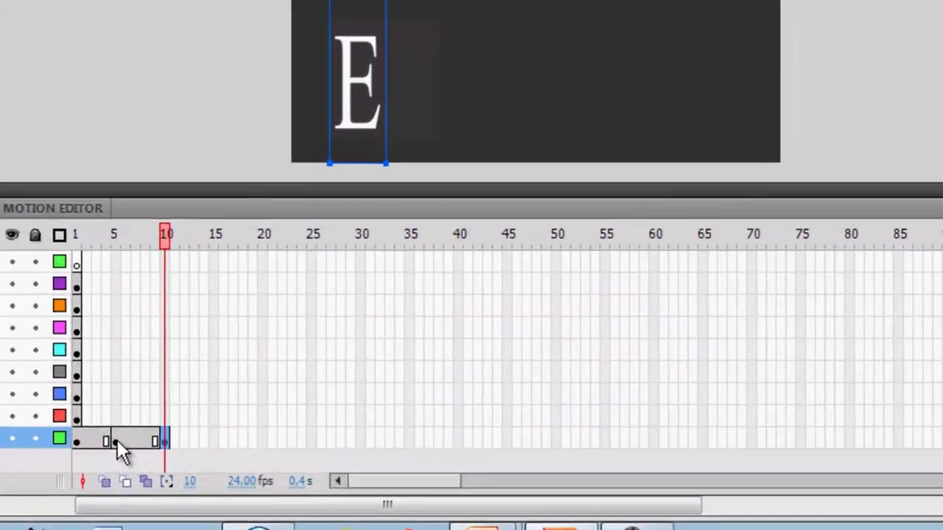
At frame 5 of the bottommost E layer, move the letter straight up to the stage's upper edge, about Y -32
click(163, 457)
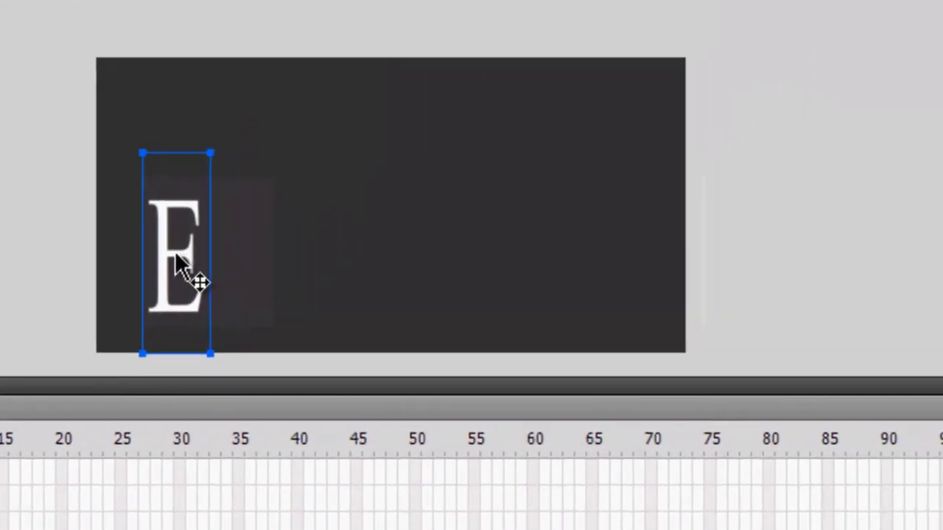
drag(387, 8, 384, 0)
drag(149, 252, 154, 168)
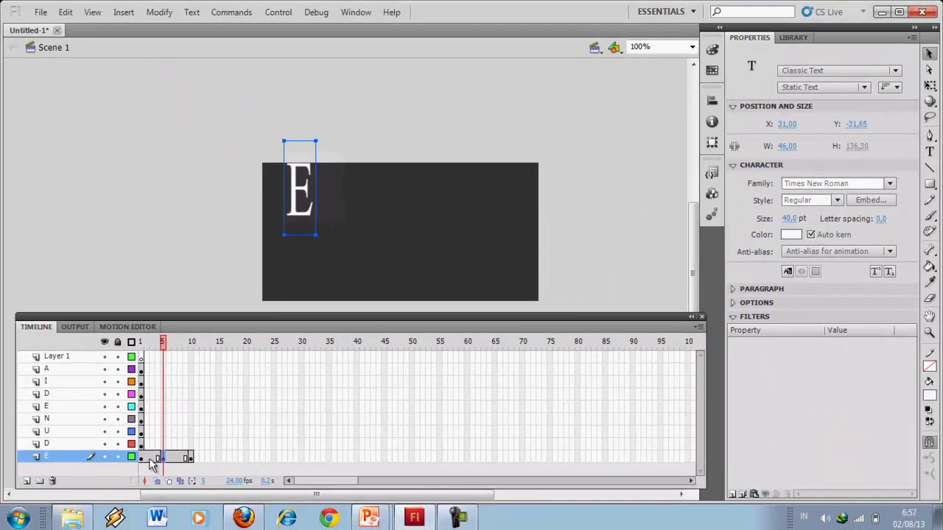
click(151, 458)
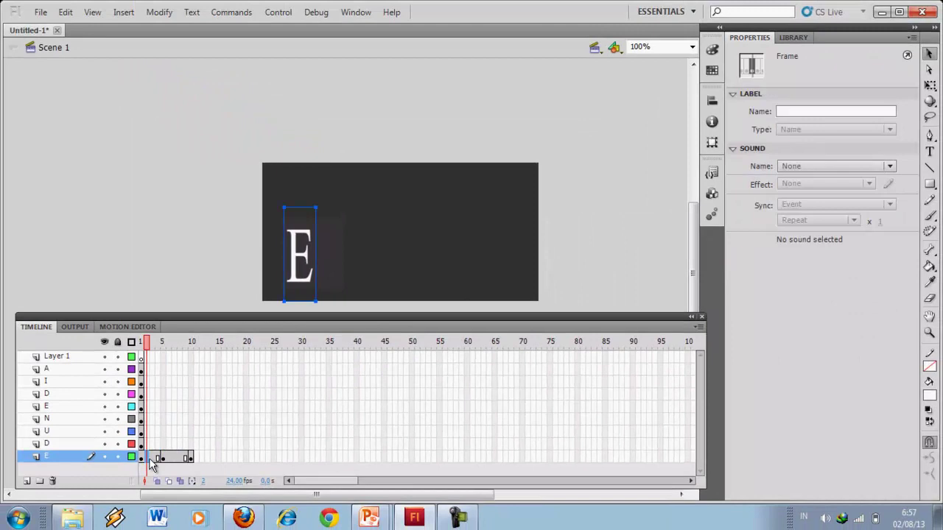
right_click(152, 462)
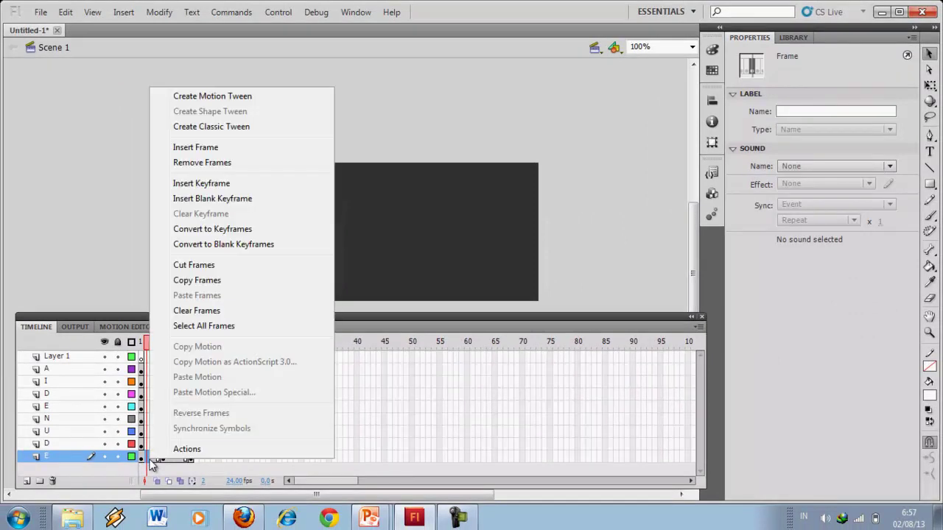
click(152, 463)
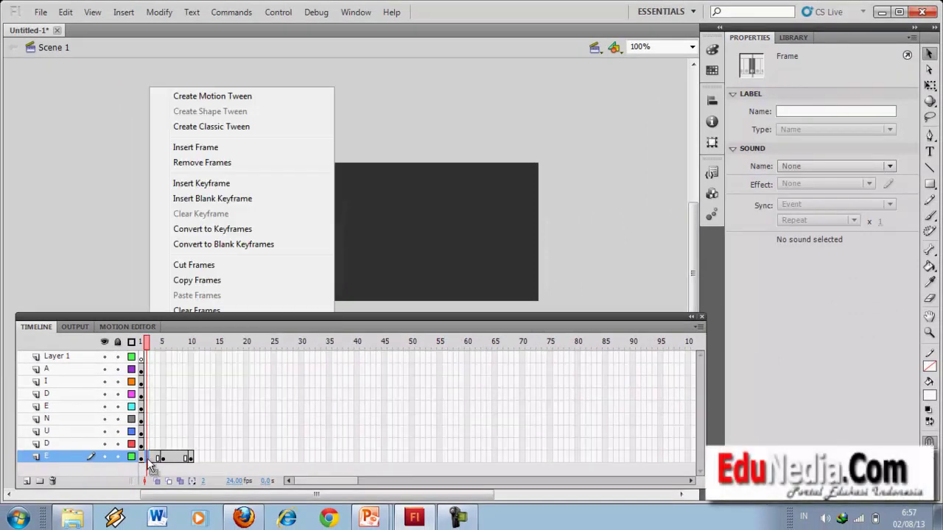
click(146, 460)
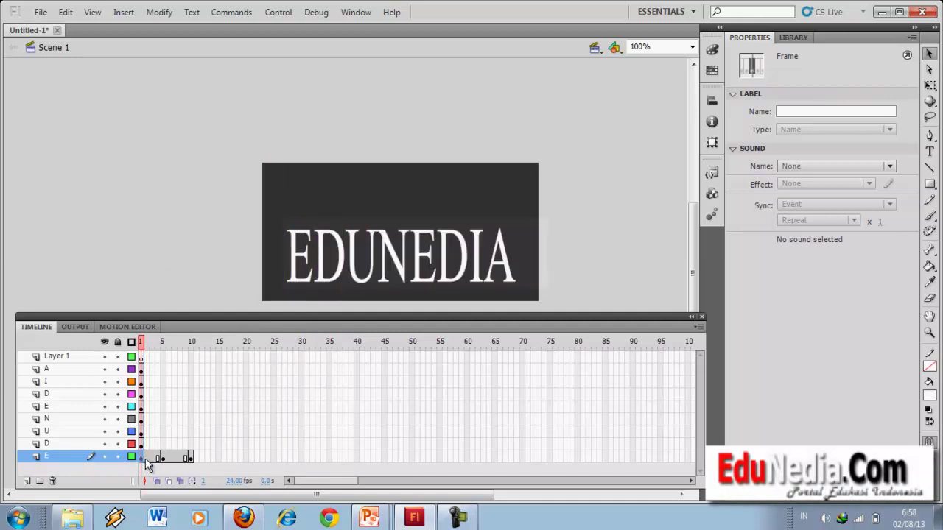
click(147, 462)
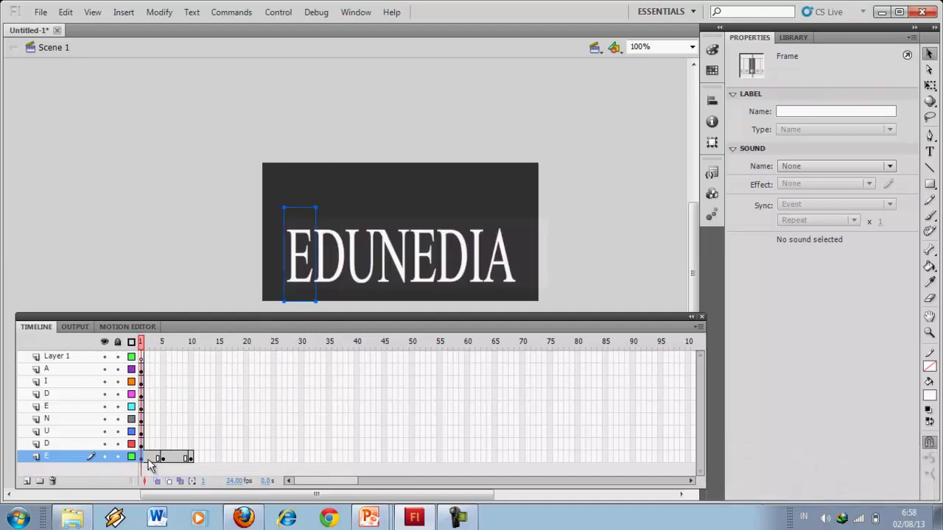
Create a classic tween between frames 1 and 5 on the bottommost E layer
click(152, 461)
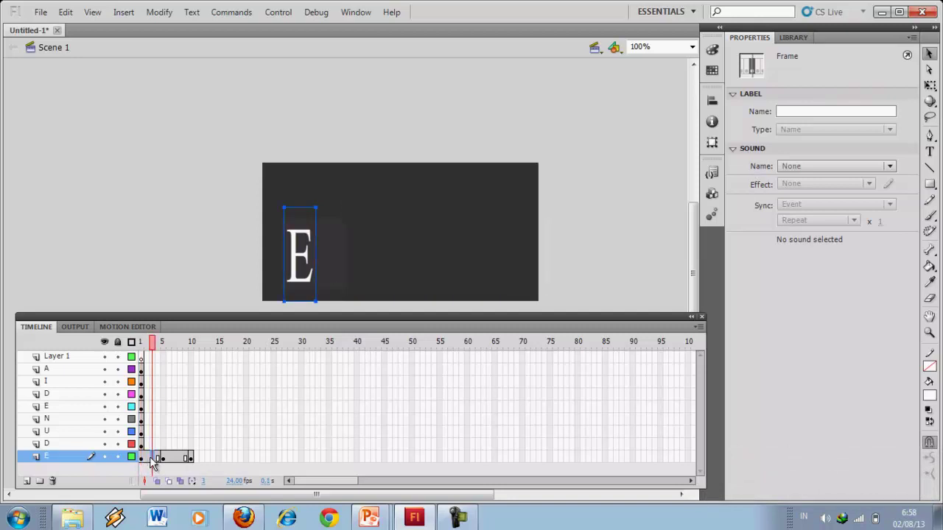
right_click(152, 462)
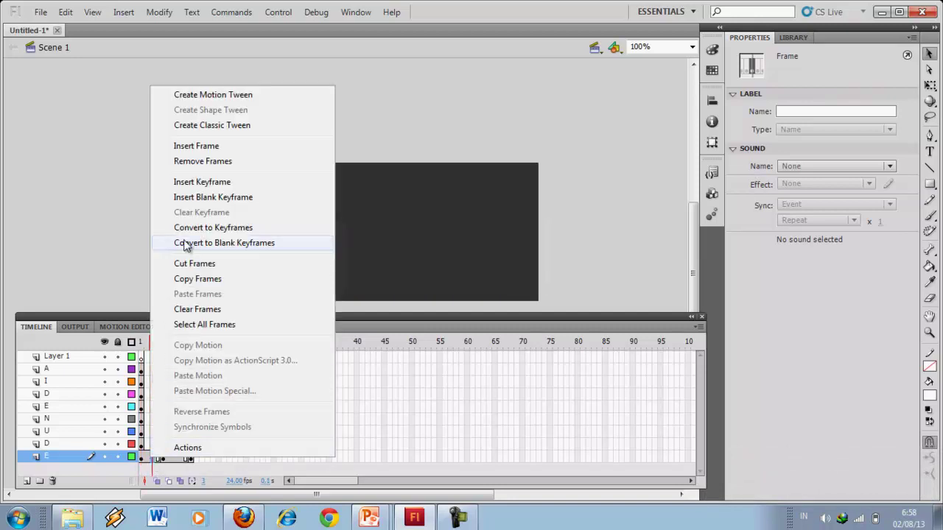
click(228, 127)
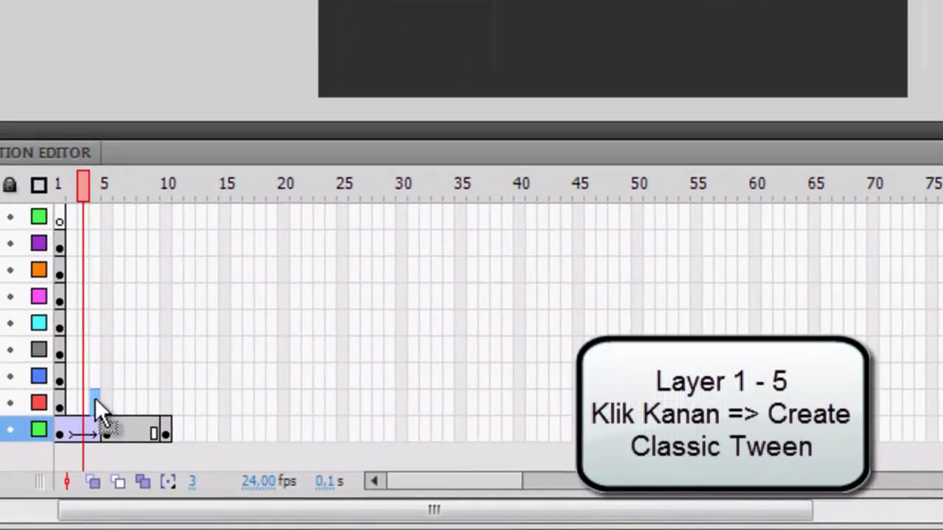
Insert keyframes at frames 5, 10 and 15 on the D layer directly above the bottommost E layer
click(95, 398)
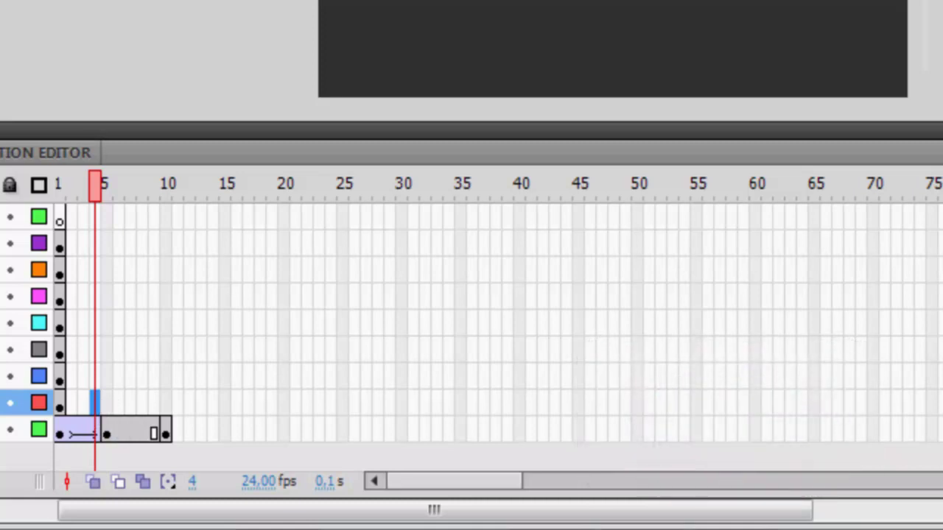
click(108, 400)
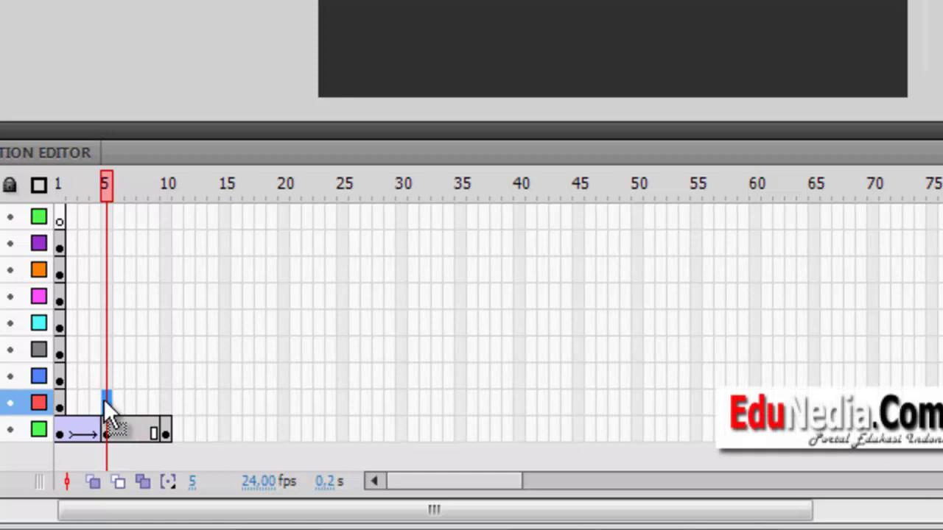
right_click(103, 399)
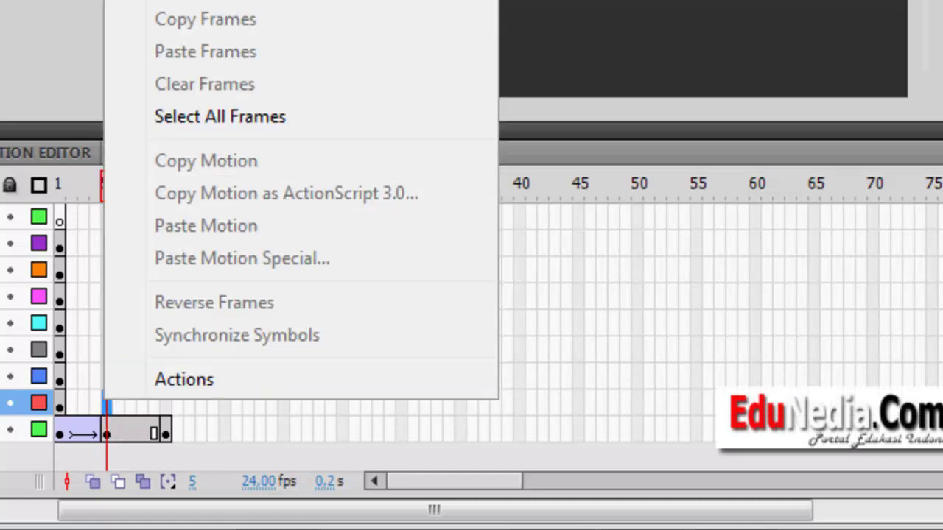
click(206, 0)
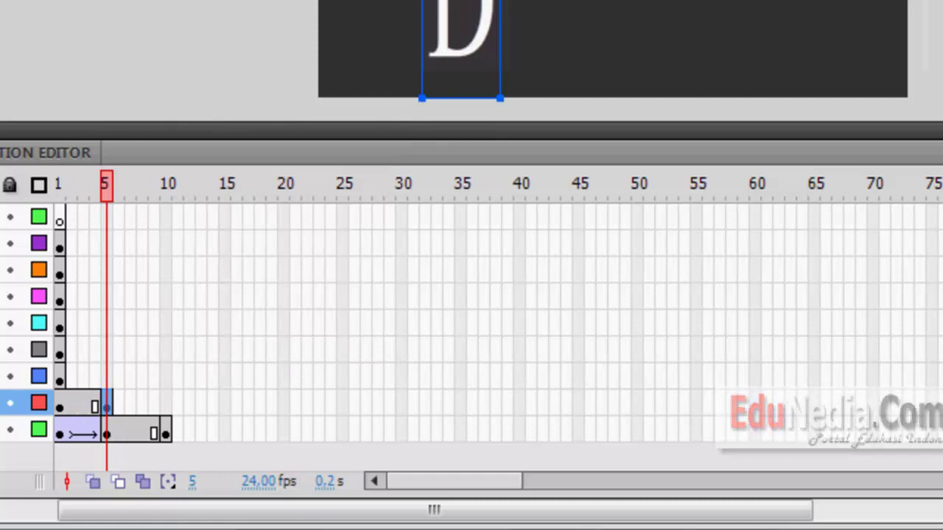
click(164, 406)
right_click(164, 406)
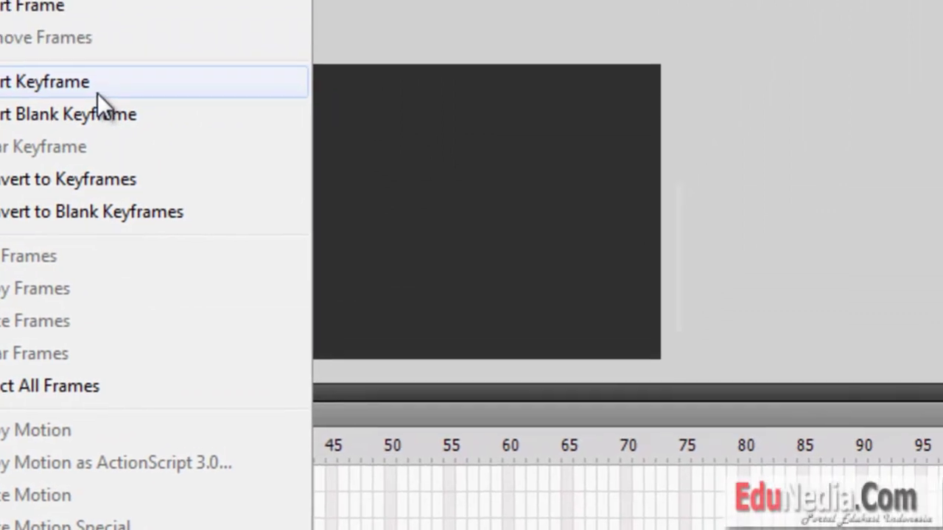
click(98, 93)
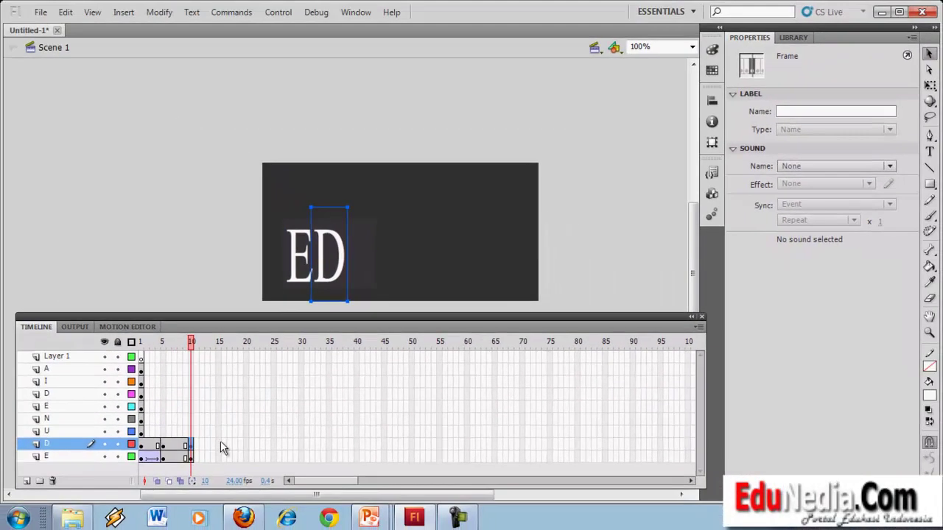
click(220, 442)
right_click(220, 443)
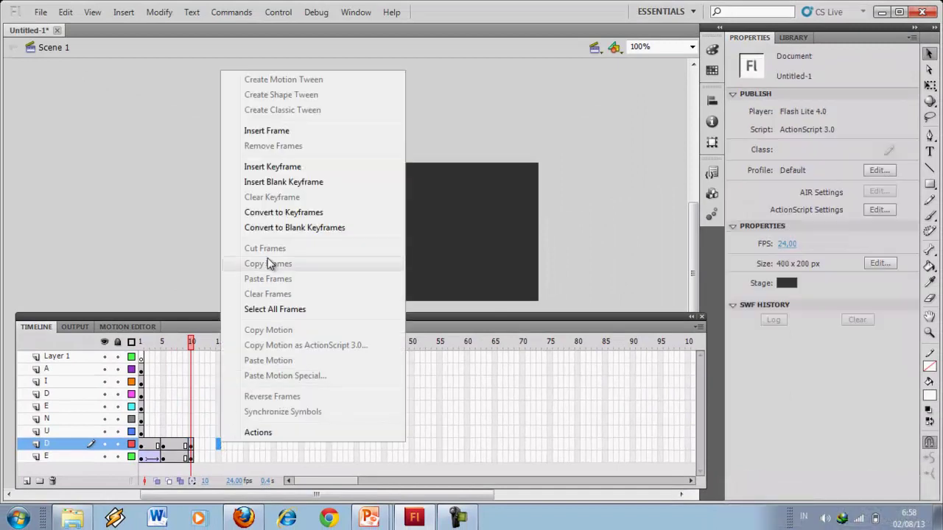
click(284, 168)
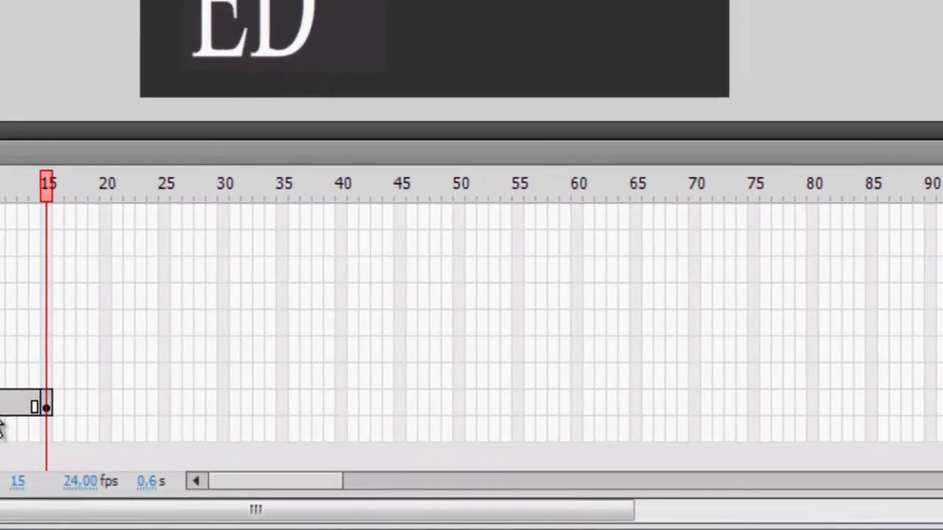
At frame 10 of the lower D layer, move the letter straight up to the stage's upper edge
click(11, 419)
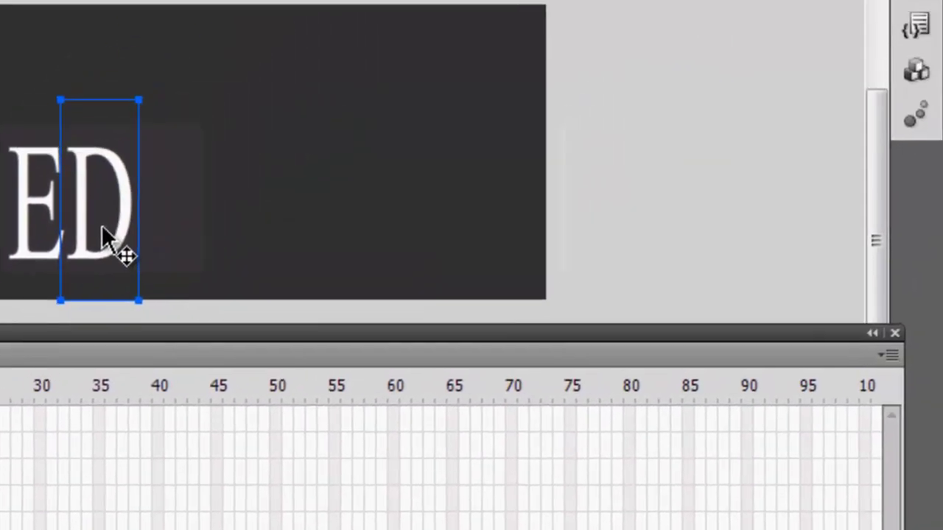
drag(286, 22, 285, 6)
drag(95, 215, 100, 93)
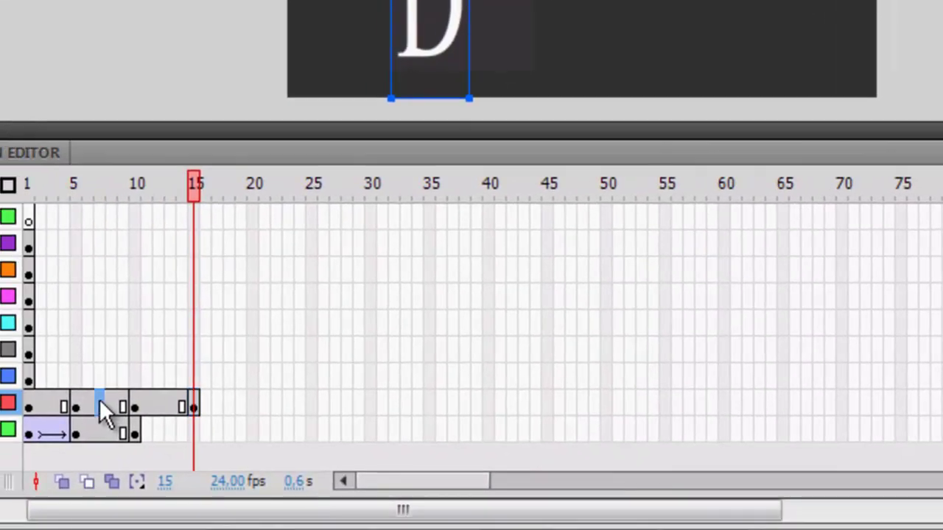
Create a classic tween between frames 5 and 10 on the lower D layer
click(99, 398)
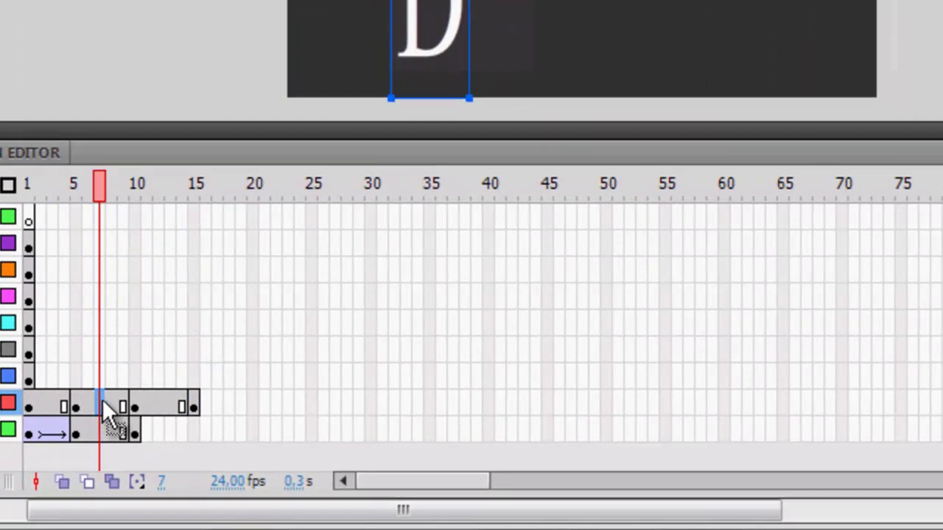
right_click(99, 412)
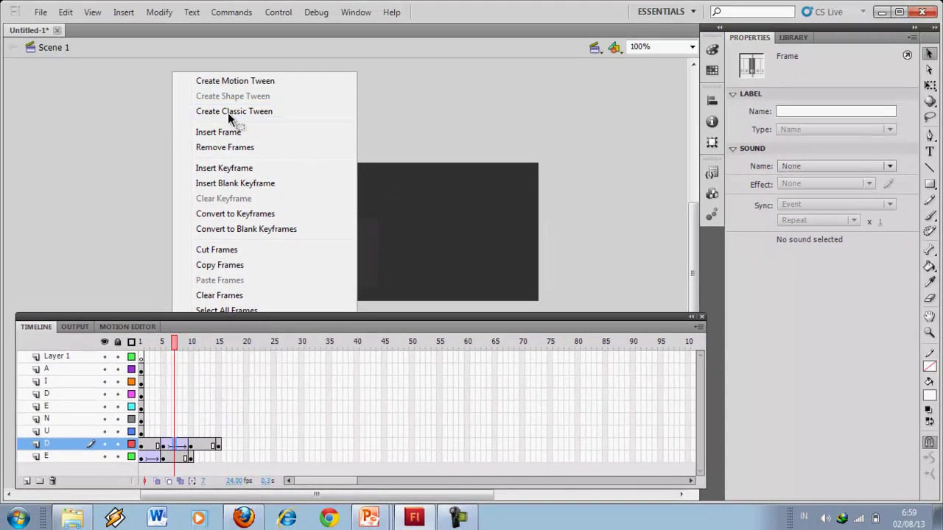
click(230, 112)
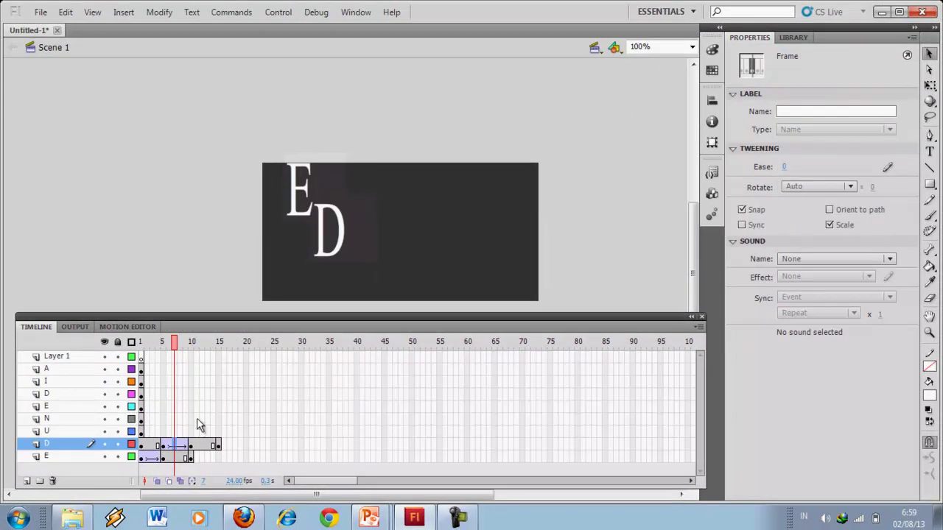
Insert keyframes at frames 10, 15 and 20 on the U layer
click(191, 445)
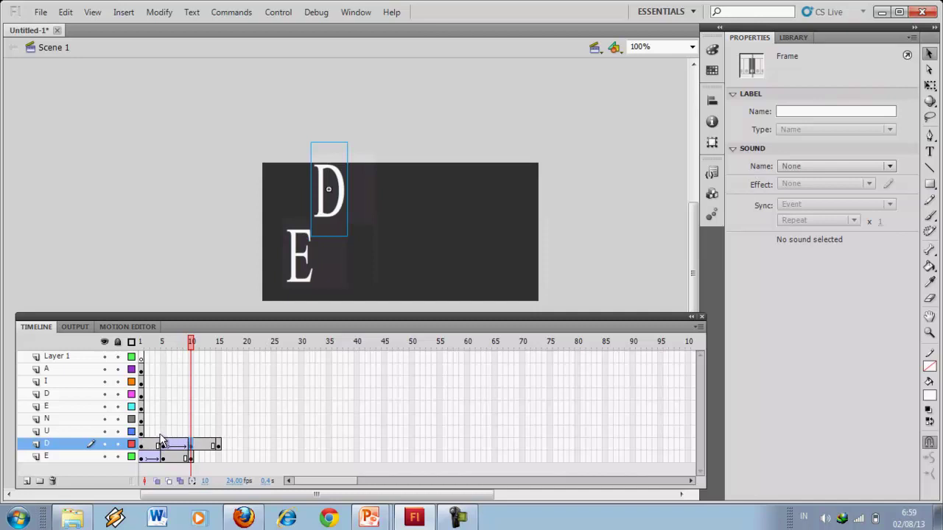
drag(162, 442, 188, 435)
click(187, 431)
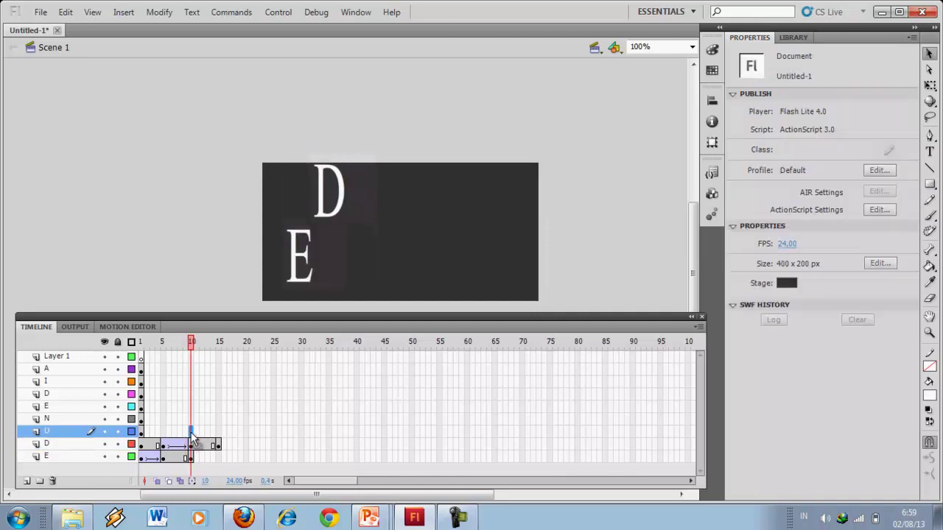
right_click(190, 434)
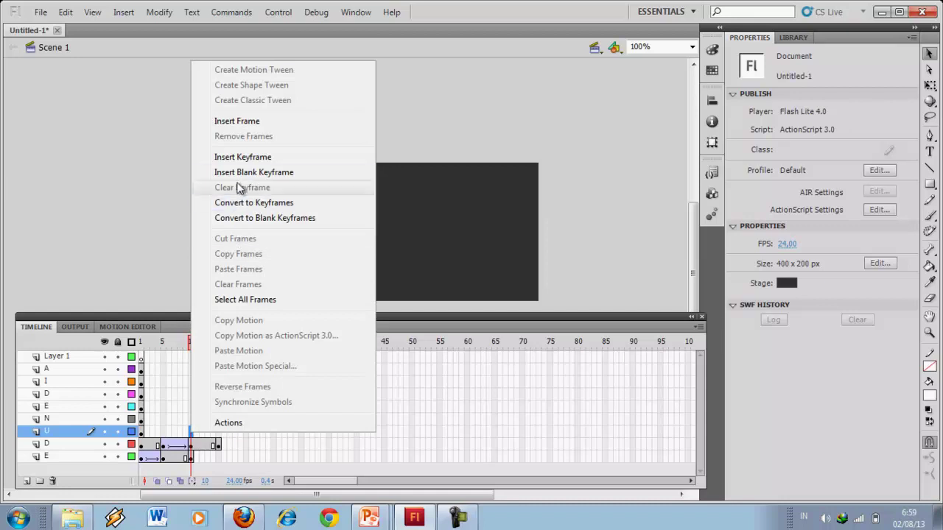
click(242, 158)
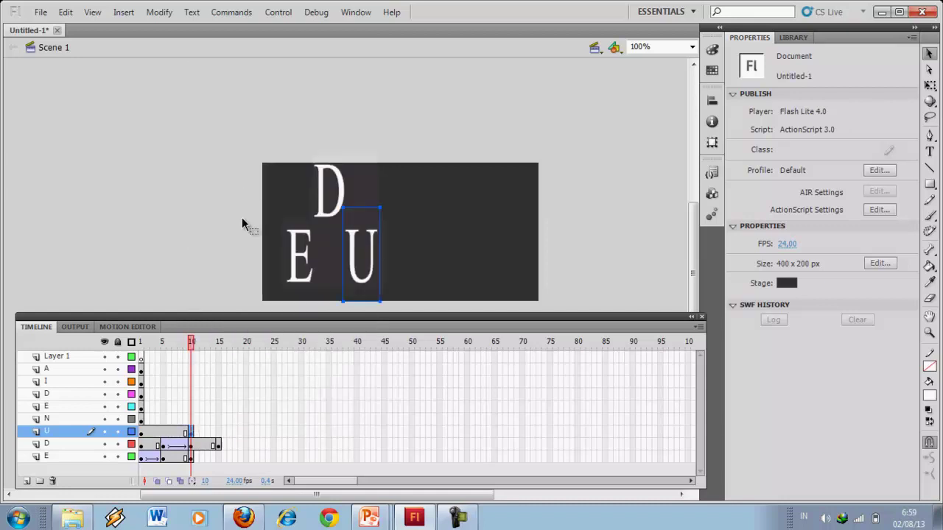
click(218, 431)
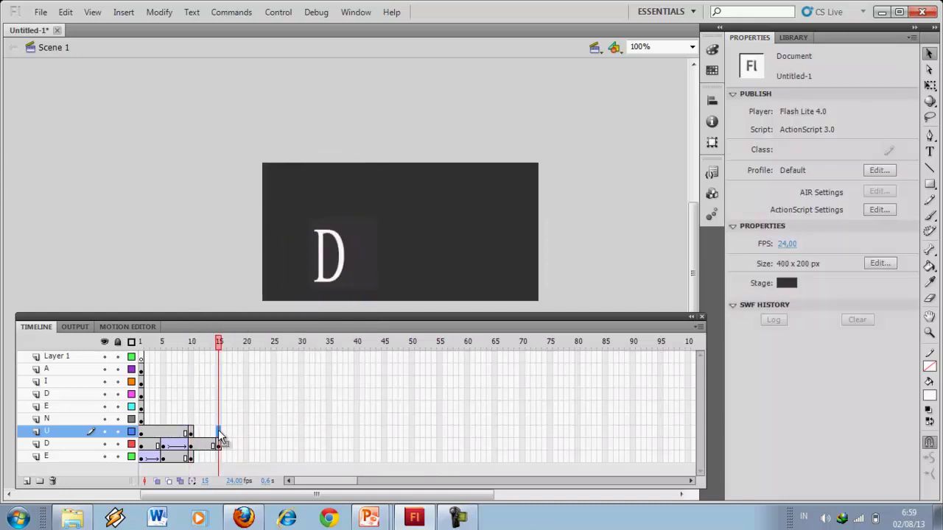
right_click(218, 431)
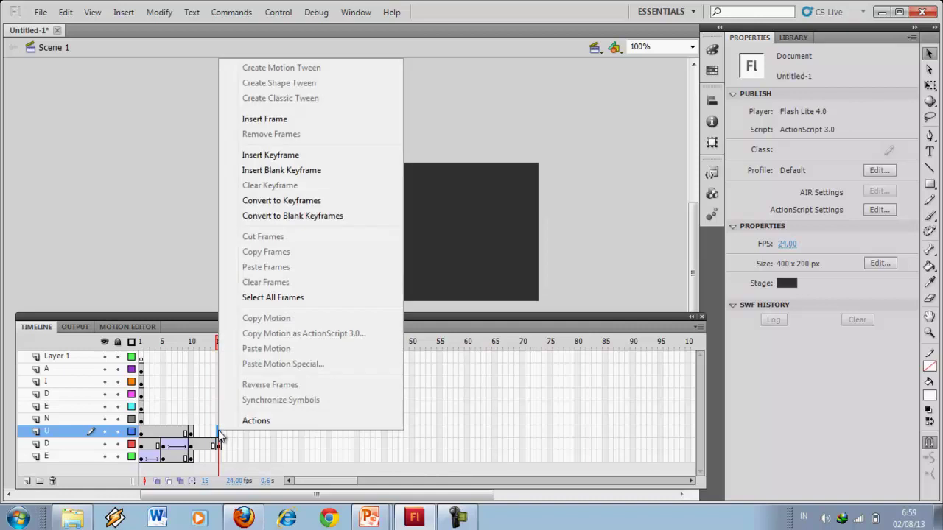
click(271, 155)
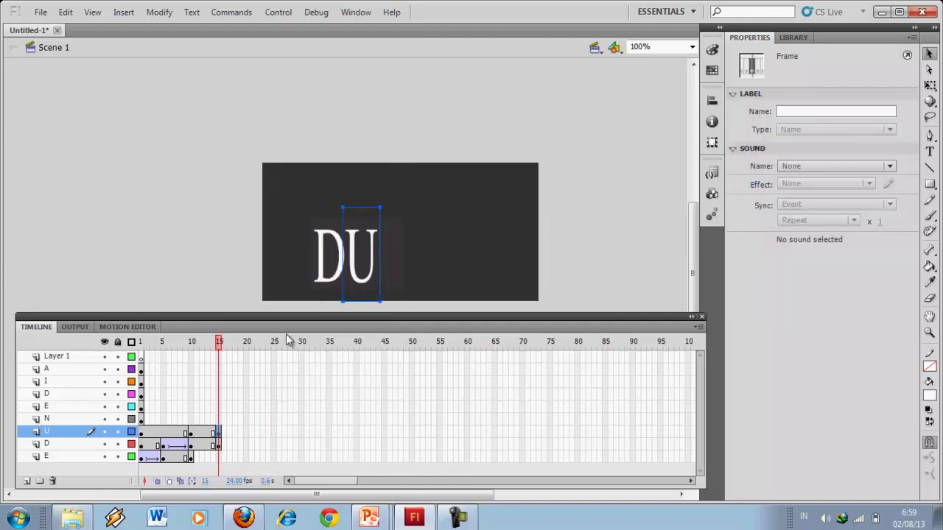
click(247, 433)
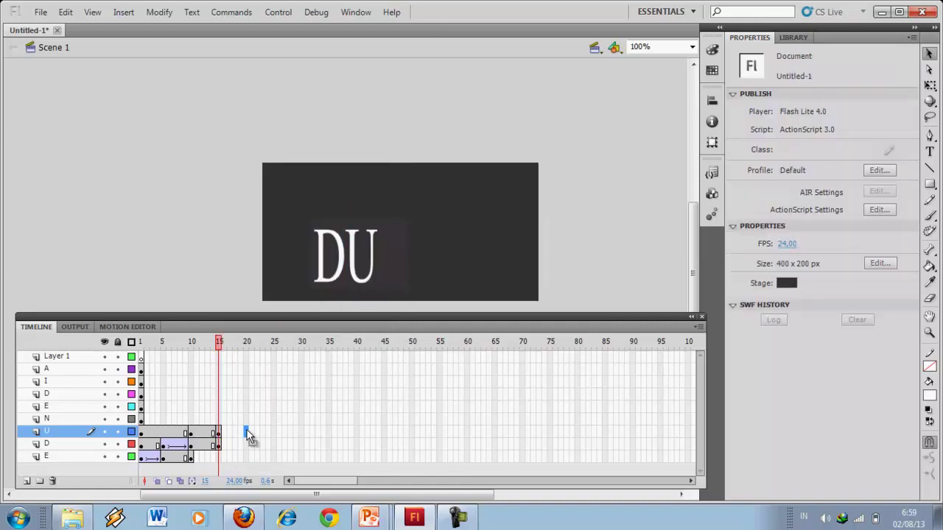
right_click(247, 433)
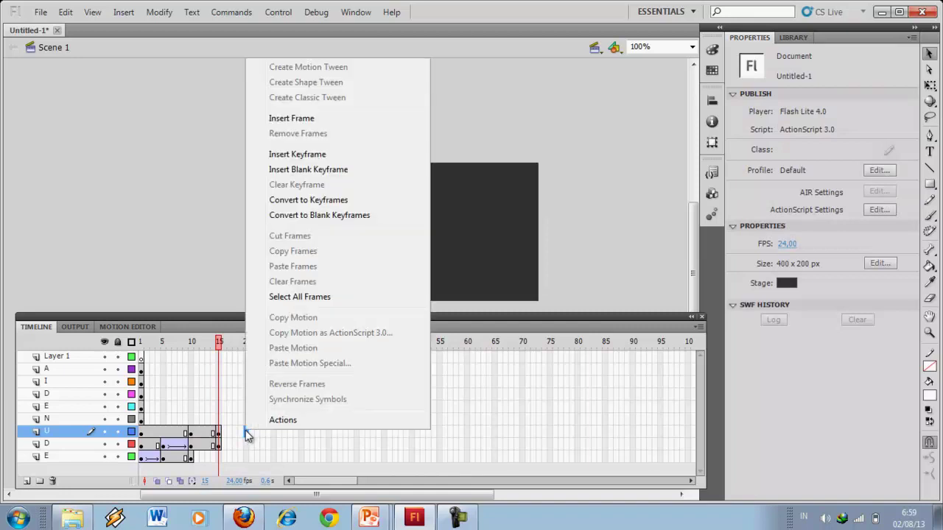
click(304, 155)
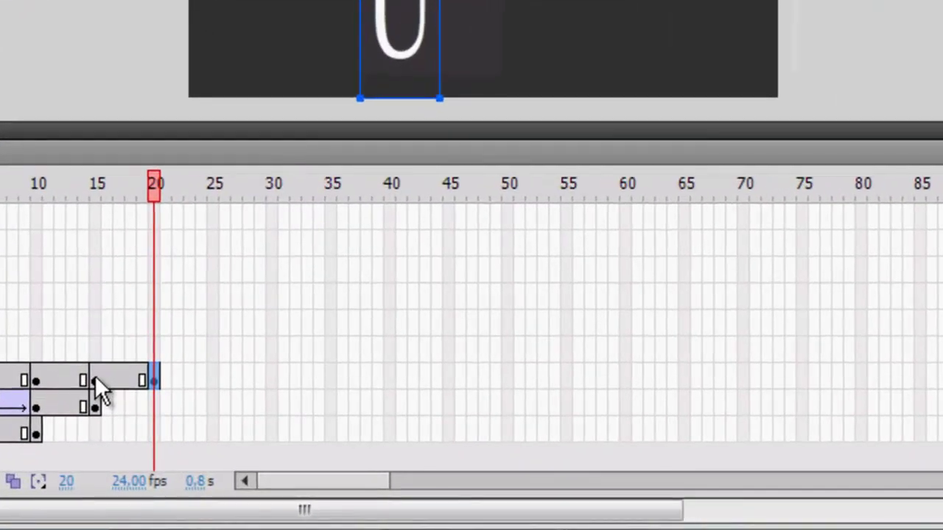
At frame 15 of the U layer, move the letter straight up to the stage's upper edge
click(219, 433)
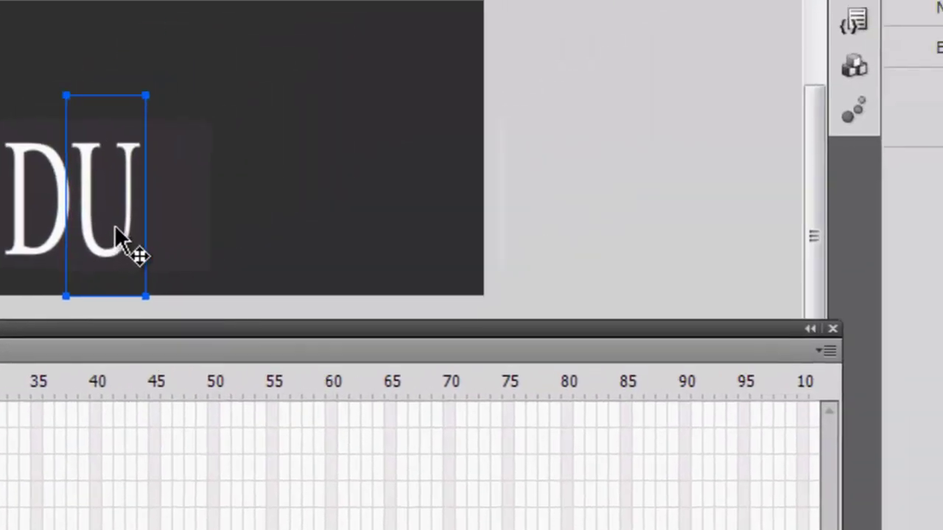
drag(409, 27, 403, 0)
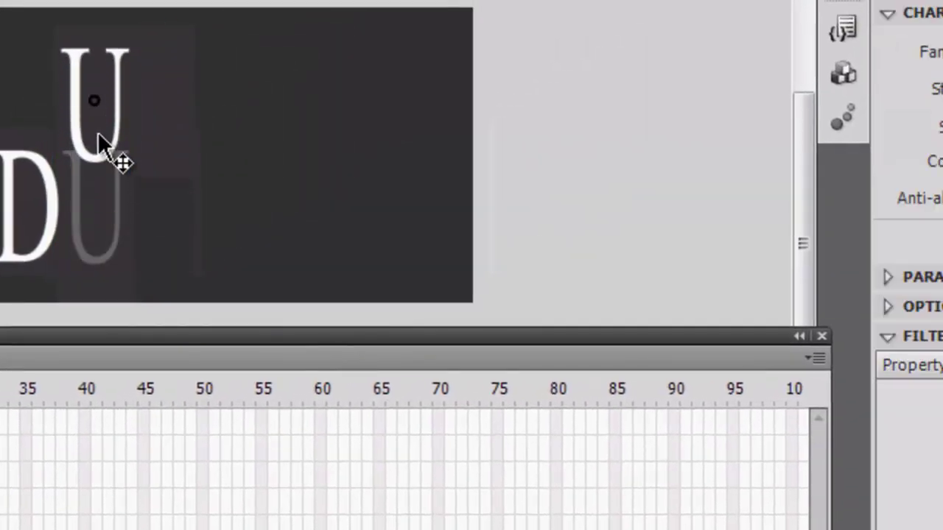
drag(98, 133, 95, 94)
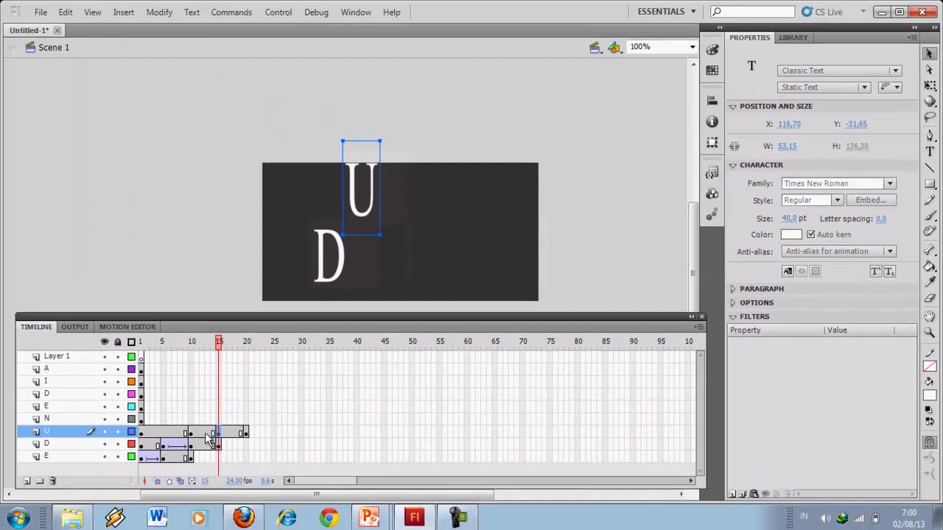
Create a classic tween between frames 10 and 15 on the U layer
click(207, 434)
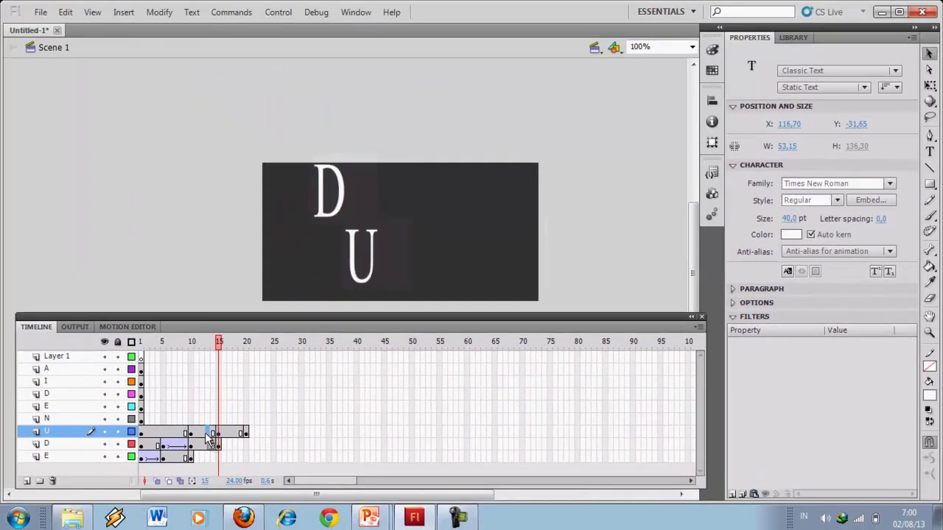
click(207, 435)
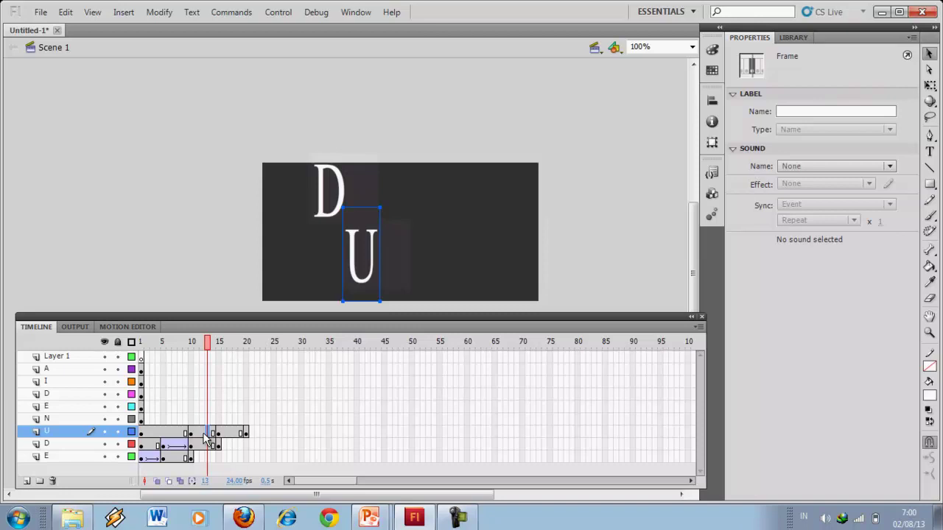
right_click(207, 439)
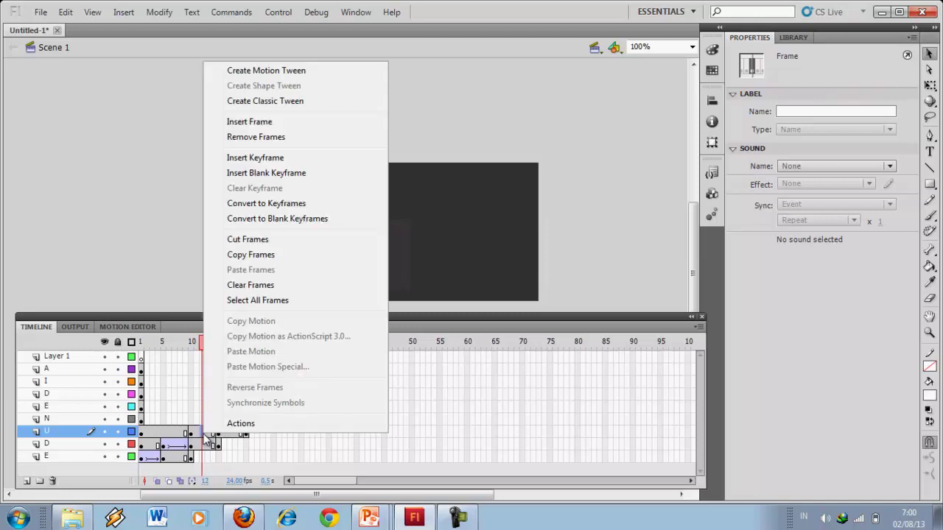
click(257, 103)
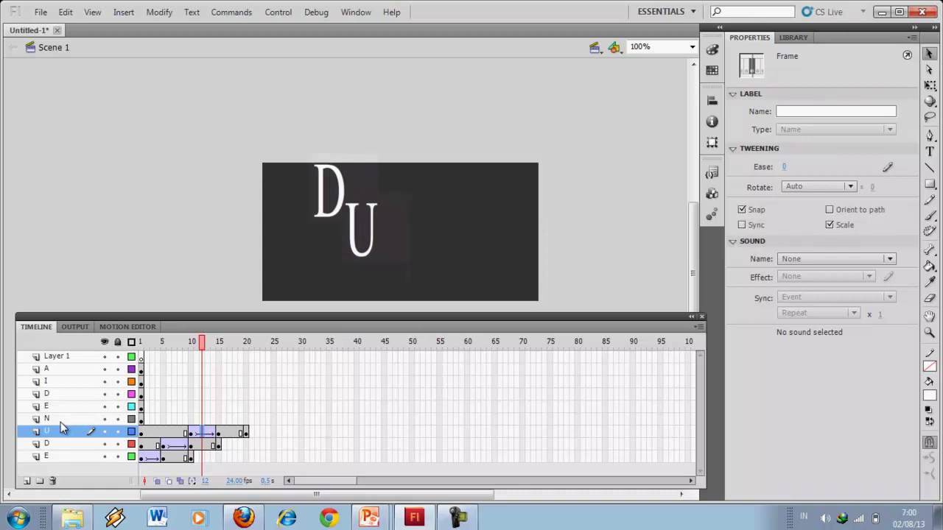
Insert keyframes at frames 15, 20 and 25 on the N layer
click(218, 419)
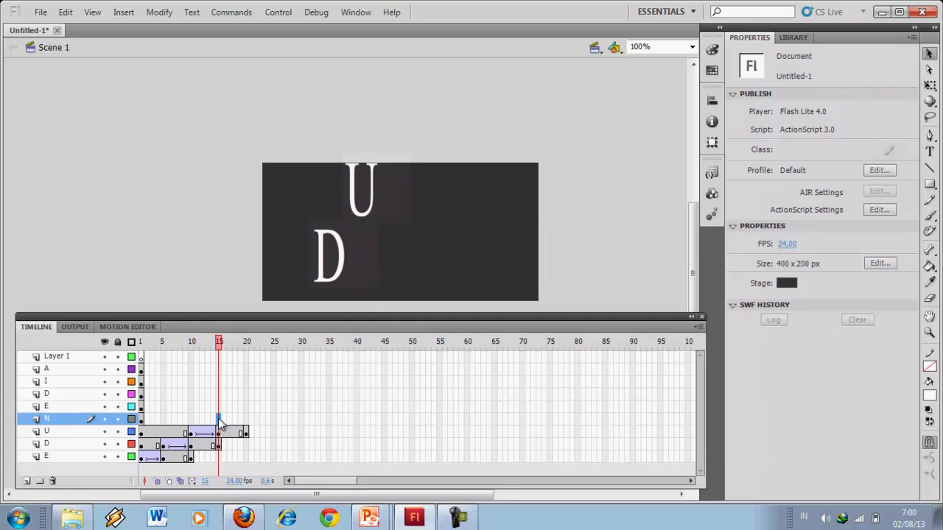
right_click(219, 420)
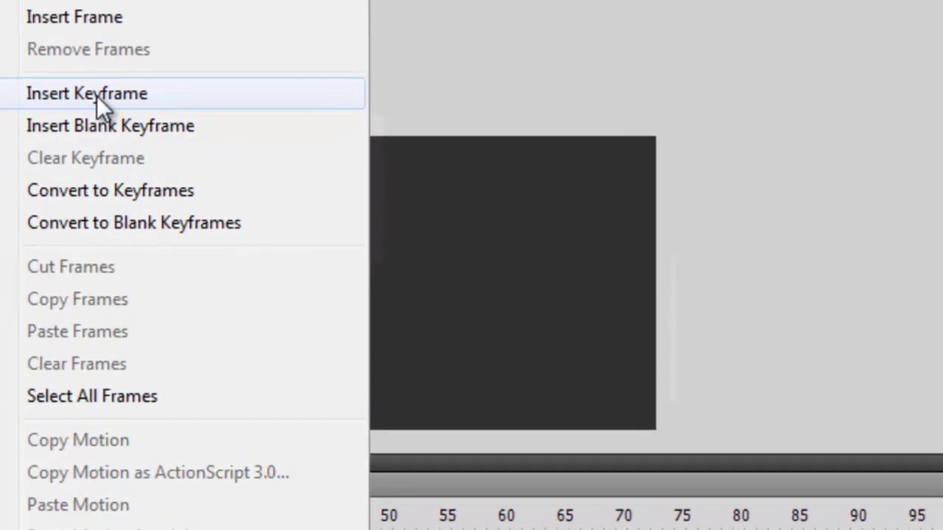
click(207, 126)
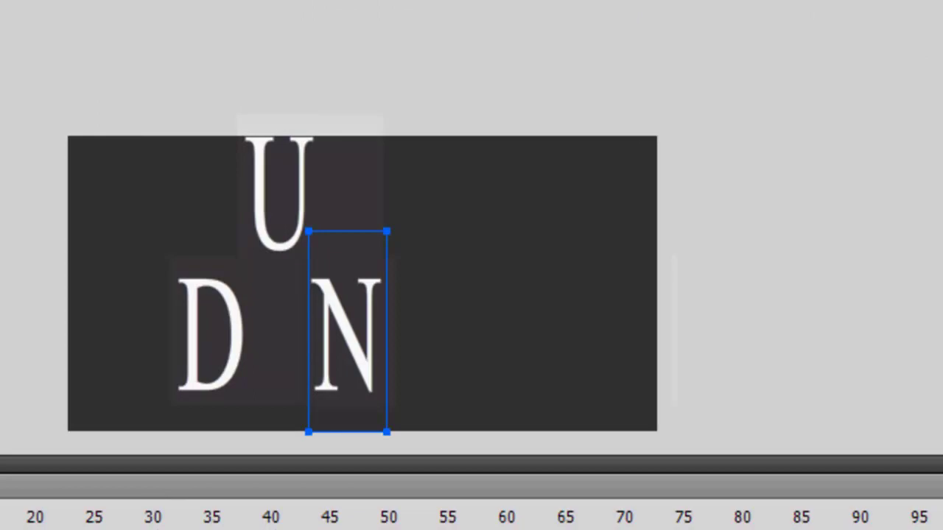
click(33, 529)
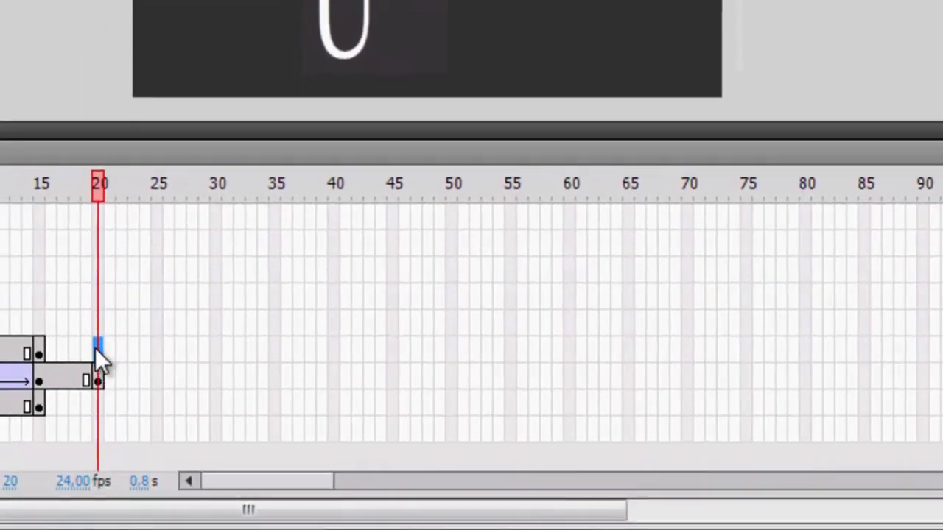
right_click(95, 348)
click(221, 1)
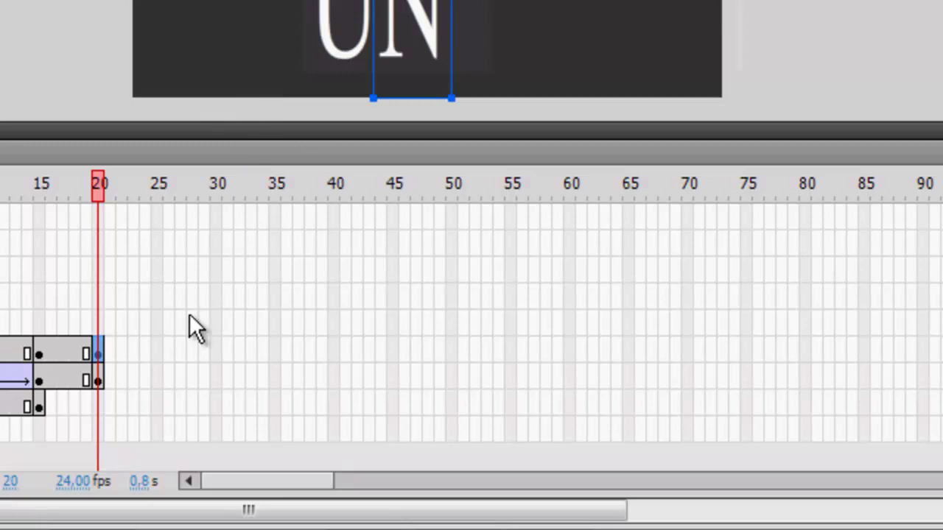
click(157, 348)
click(156, 348)
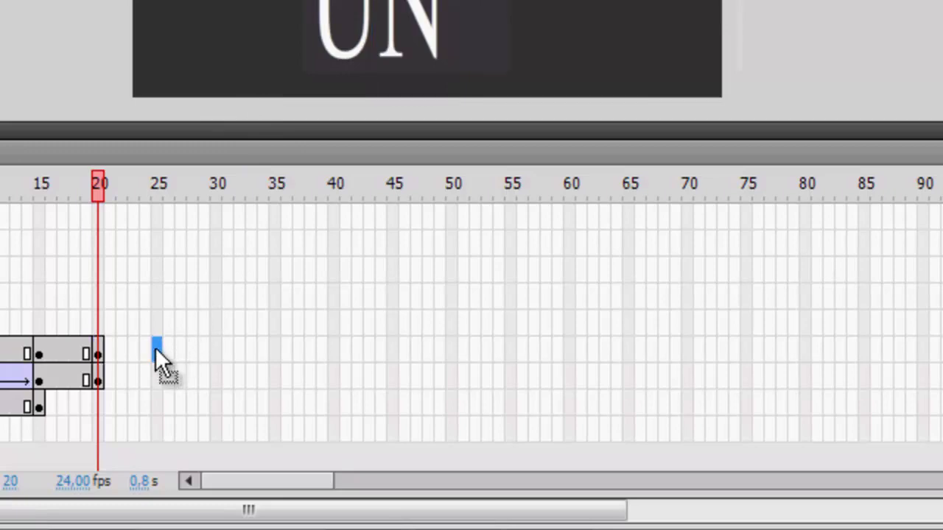
right_click(155, 349)
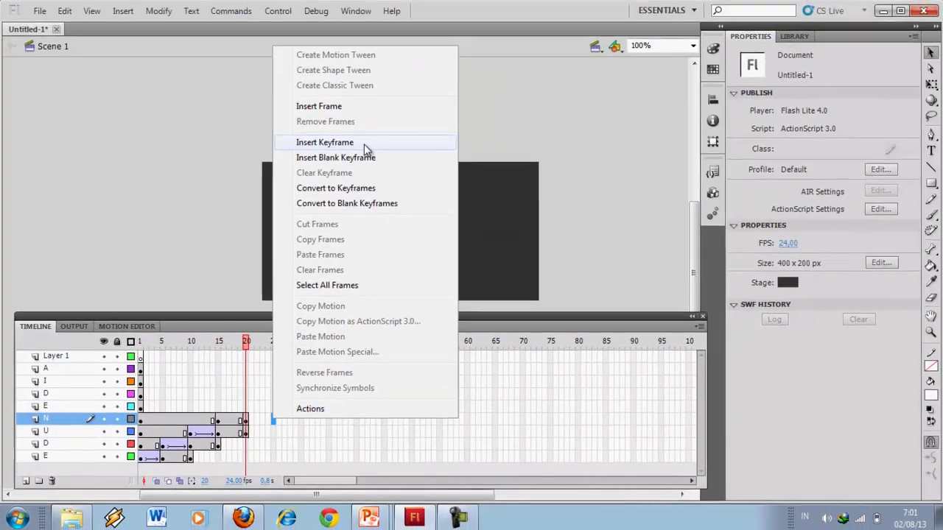
click(364, 145)
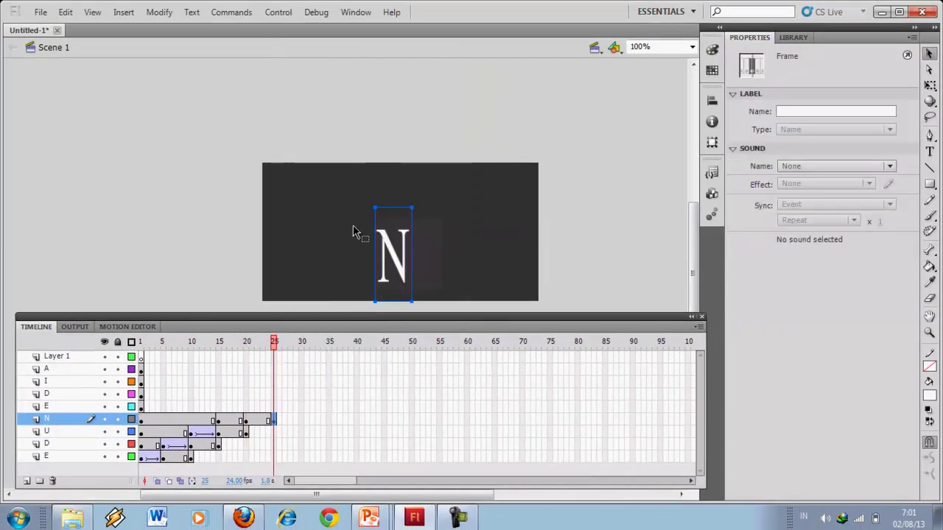
Move the N straight up to the stage's upper edge at frame 20 and create a classic tween between frames 15 and 20
click(246, 421)
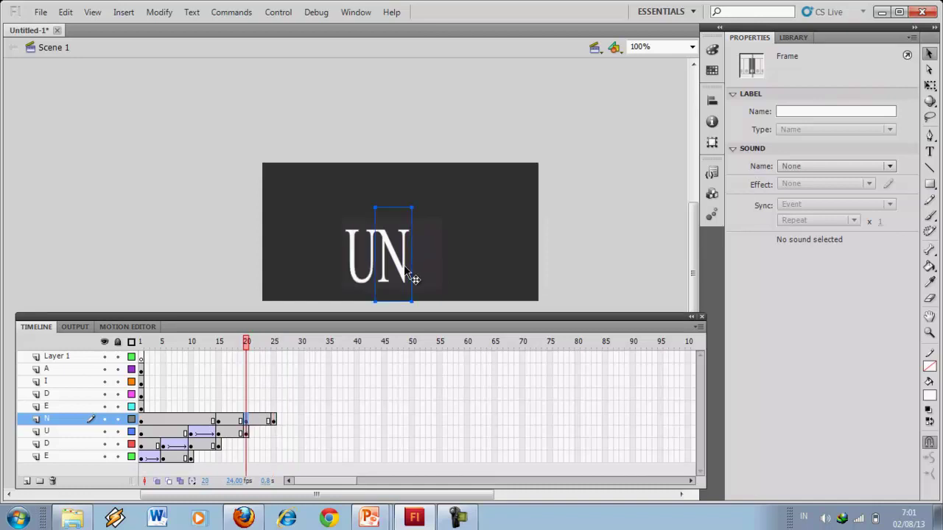
drag(411, 275, 401, 205)
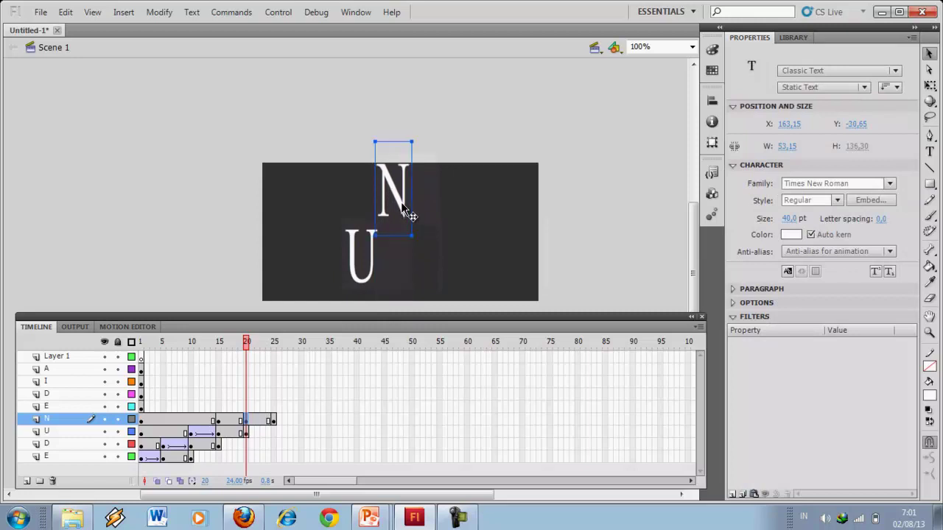
click(233, 425)
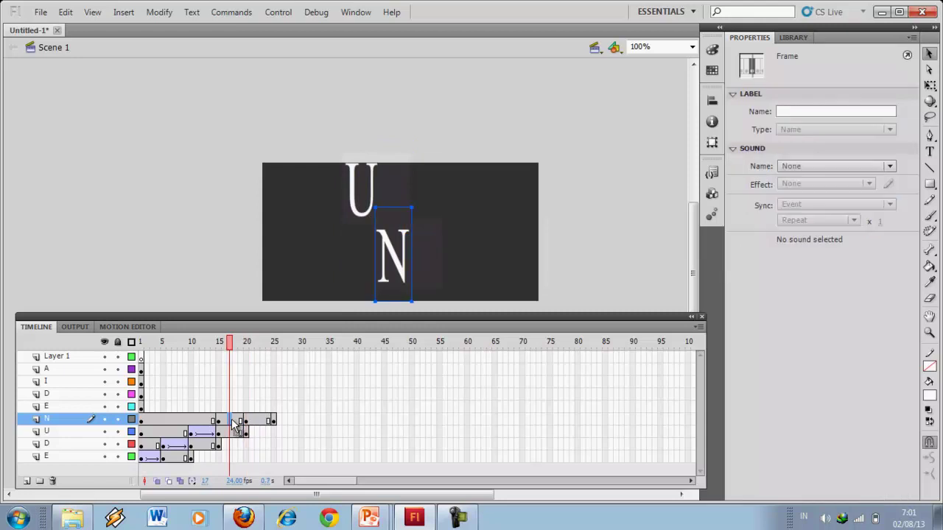
right_click(230, 420)
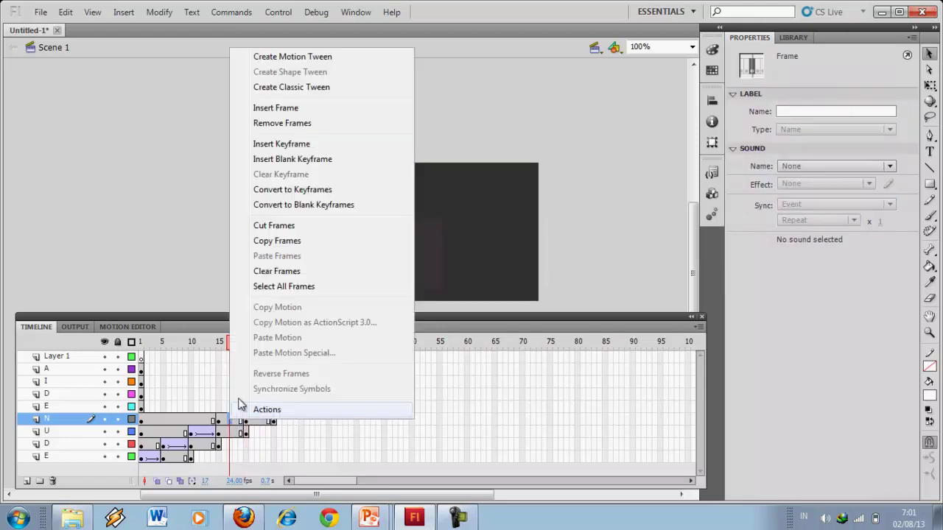
click(291, 88)
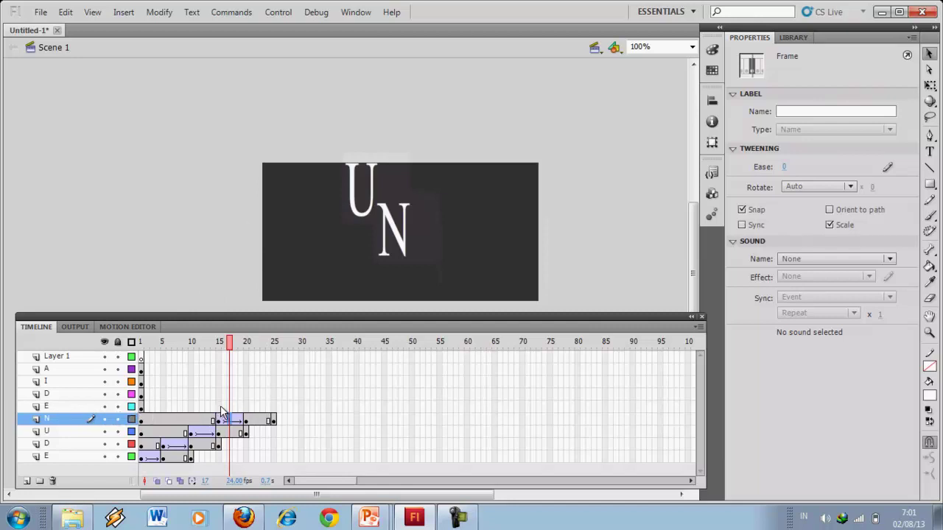
Insert keyframes at frames 20, 25 and 30 on the E layer directly above the N layer
click(247, 408)
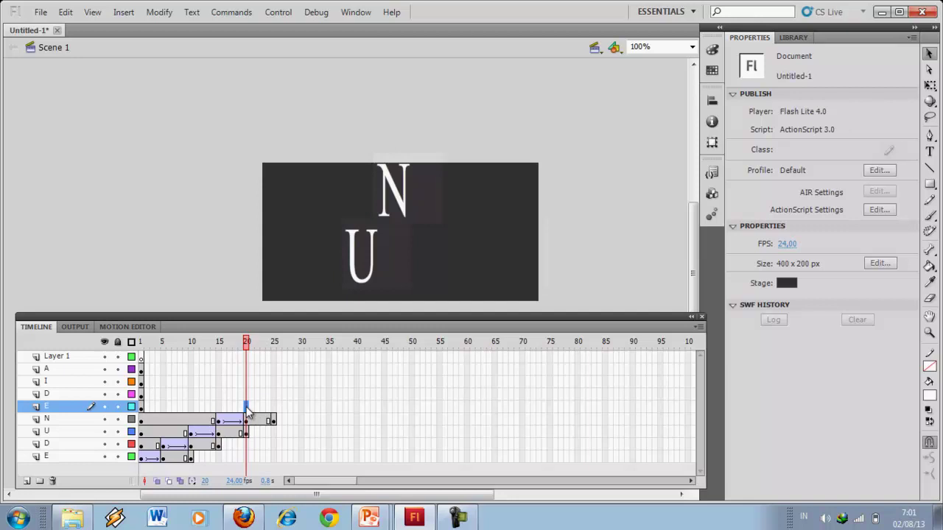
right_click(247, 409)
click(316, 132)
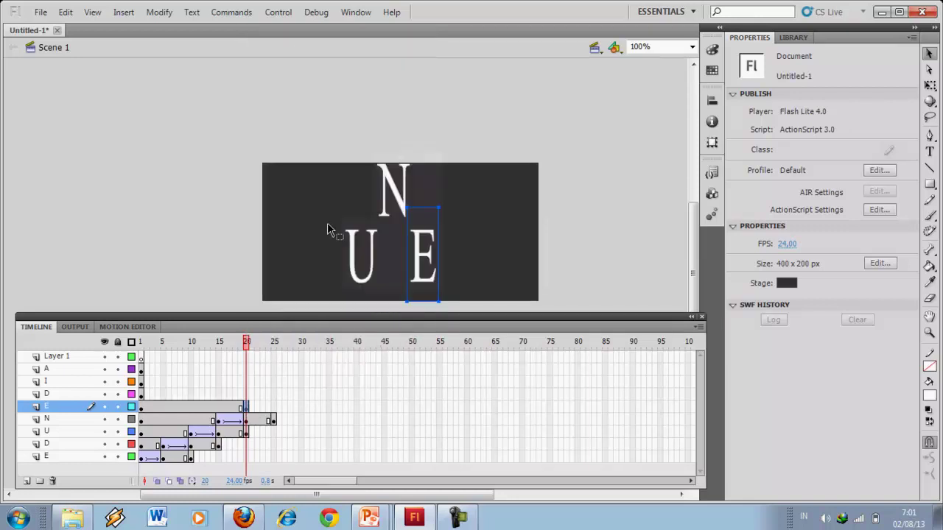
right_click(274, 410)
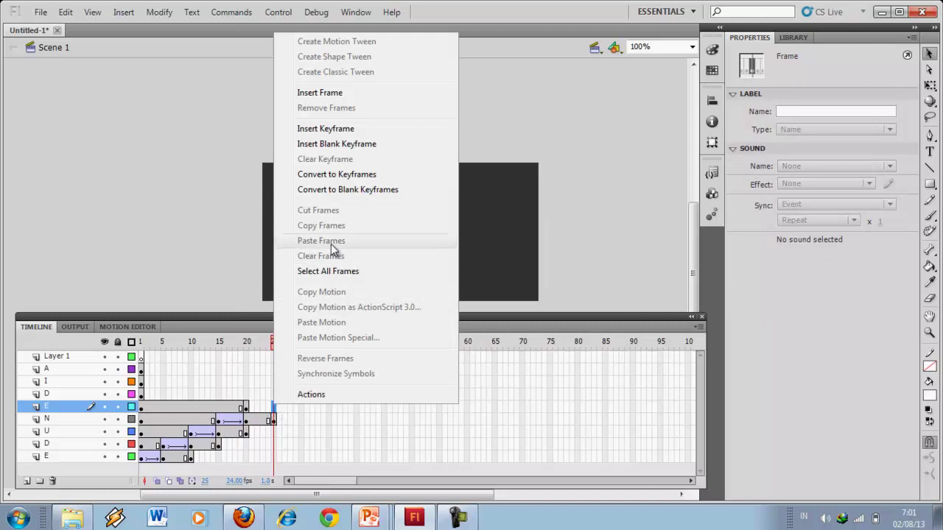
click(329, 130)
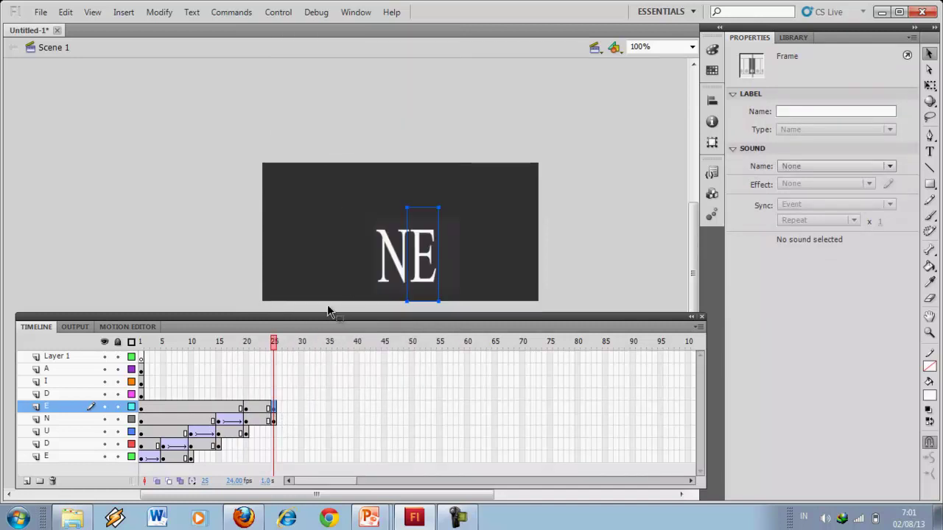
right_click(300, 406)
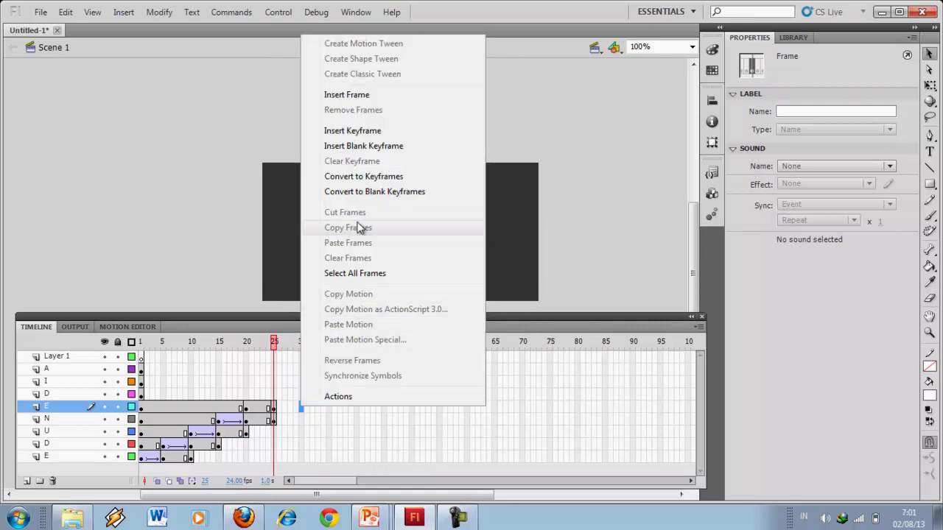
click(357, 133)
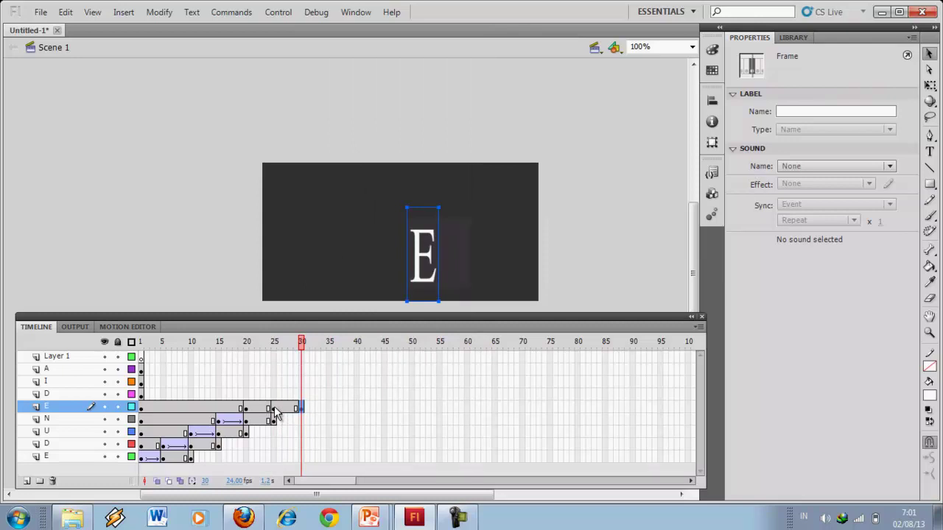
Move the second E straight up to the stage's upper edge at frame 25 and create a classic tween between frames 20 and 25
click(275, 409)
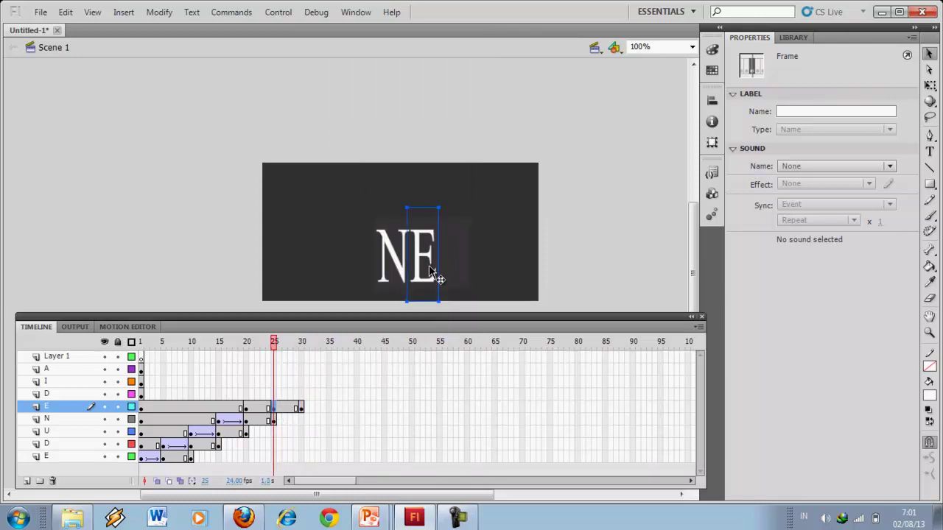
drag(426, 251, 424, 200)
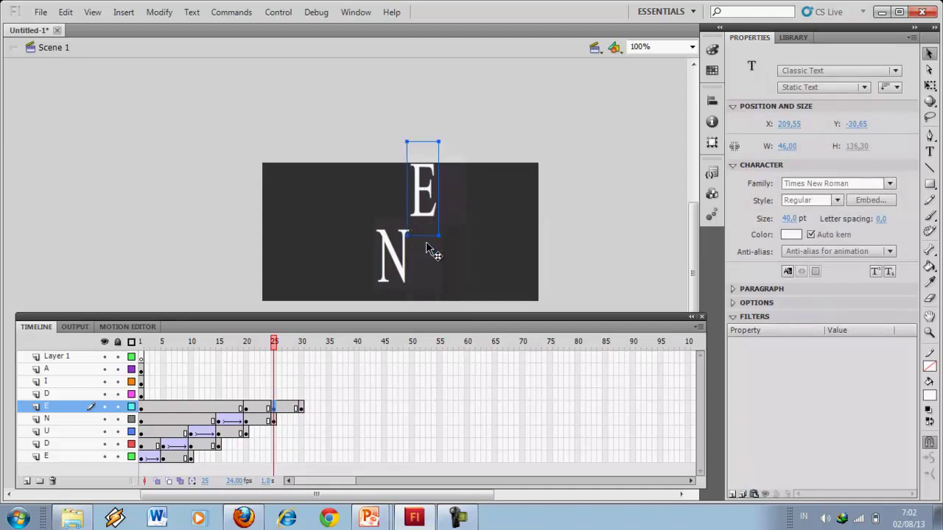
click(258, 409)
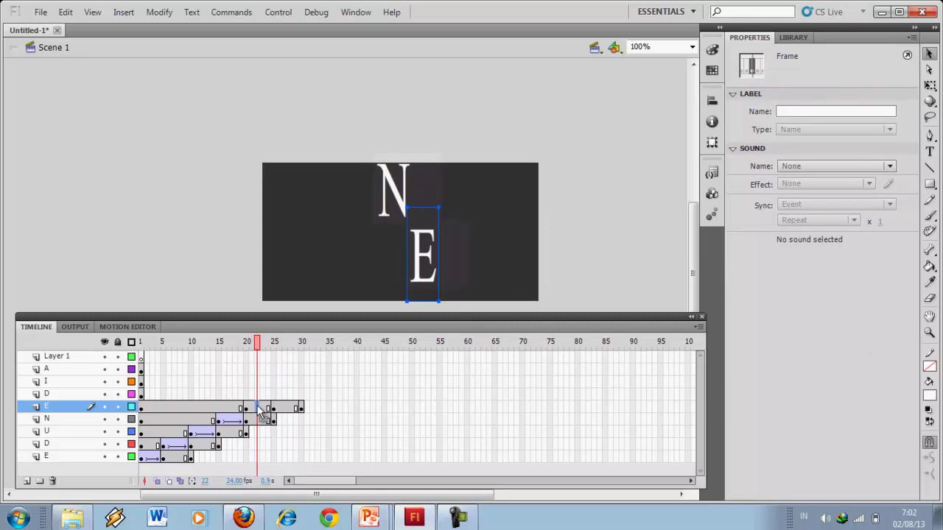
right_click(260, 410)
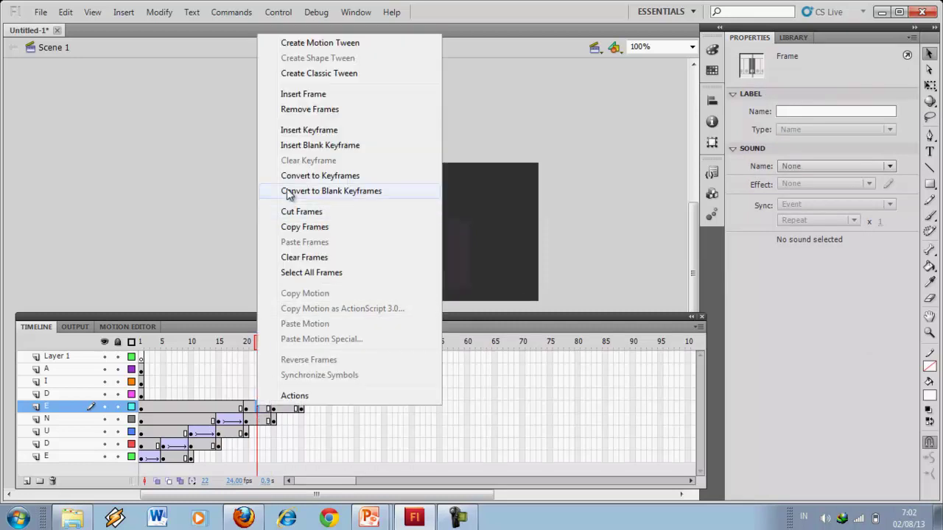
click(305, 77)
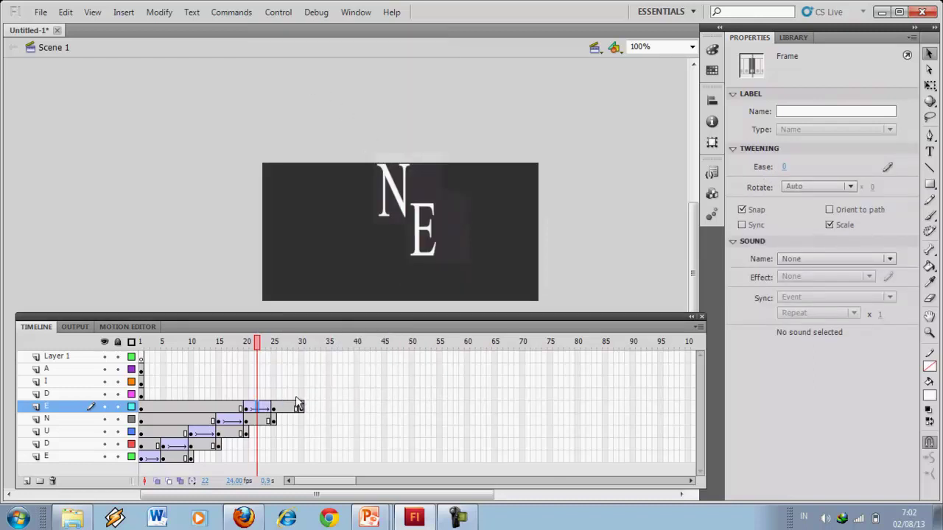
Add keyframes at frames 25, 30 and 35 on the D layer directly below the I layer
click(274, 394)
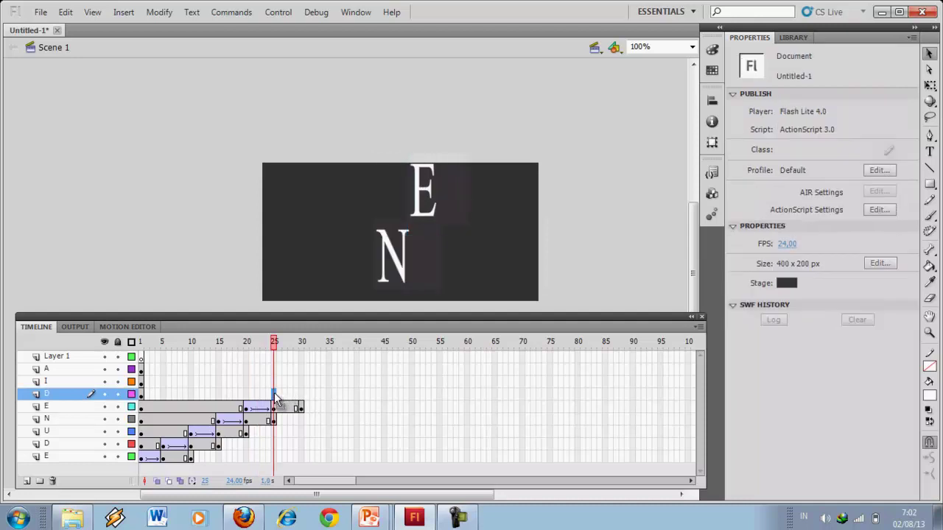
right_click(274, 394)
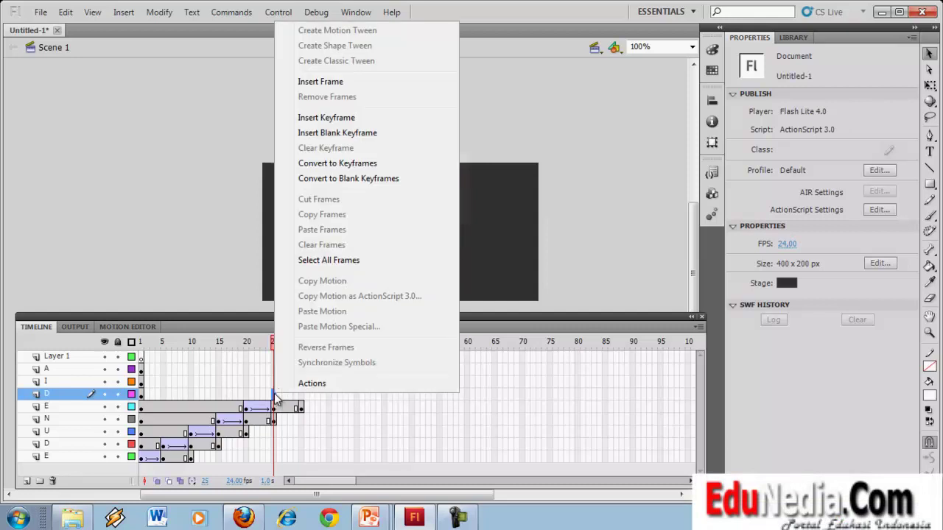
click(358, 119)
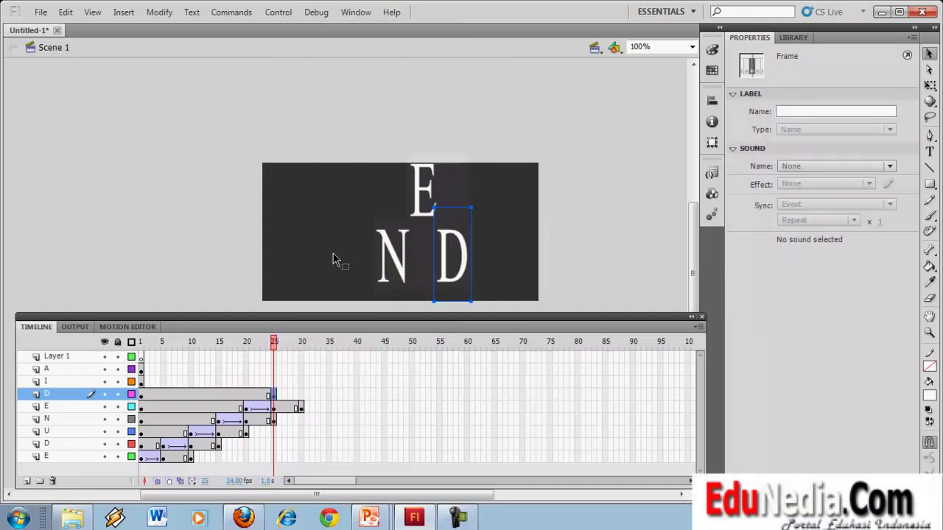
click(302, 397)
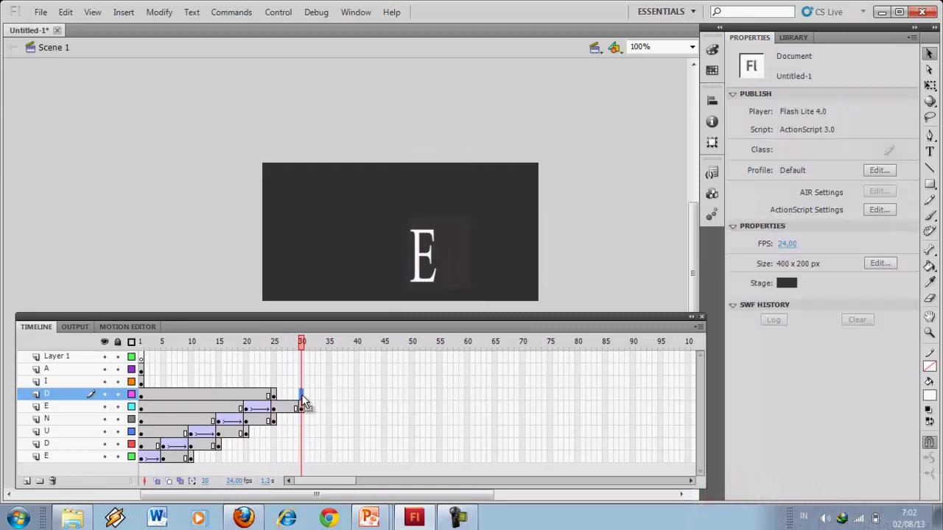
right_click(302, 398)
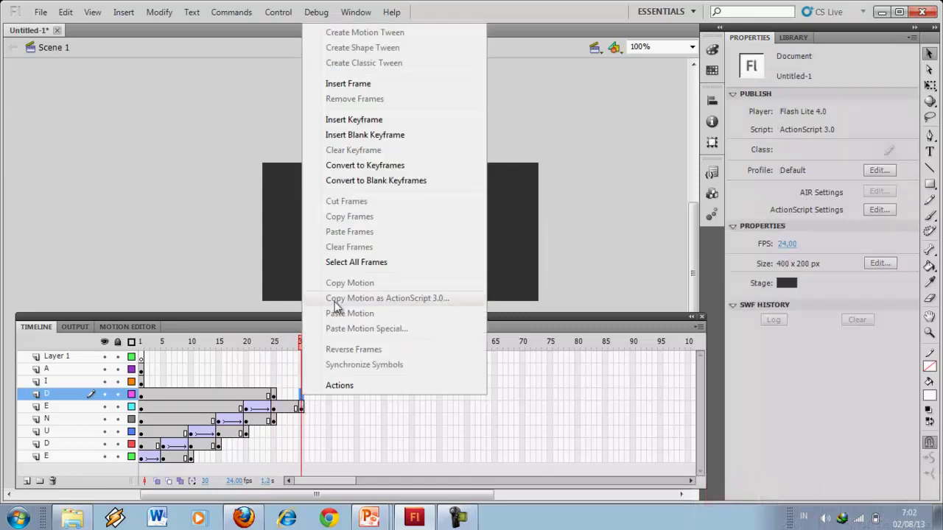
click(359, 166)
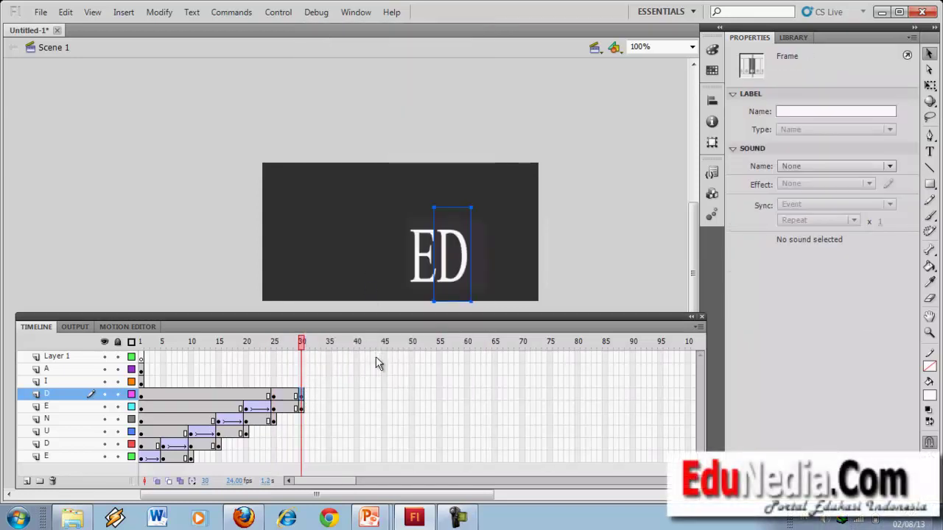
right_click(328, 395)
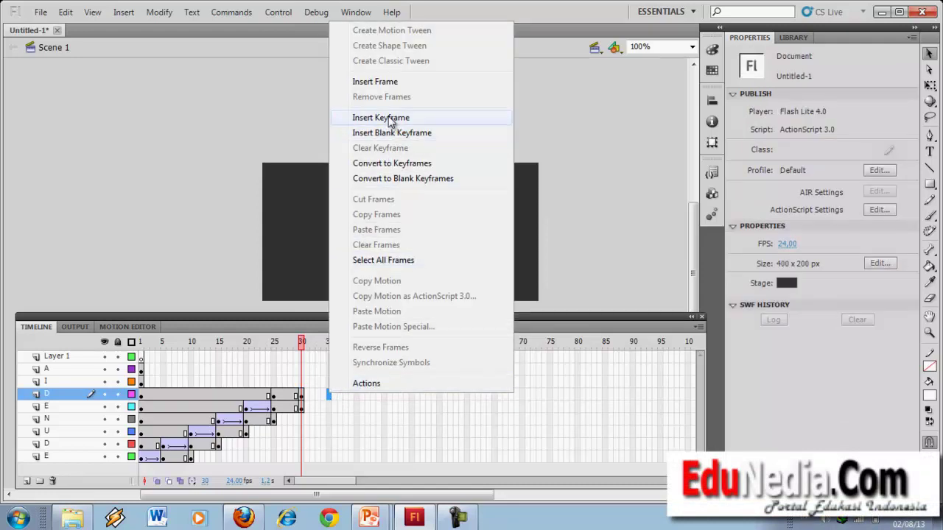
click(389, 118)
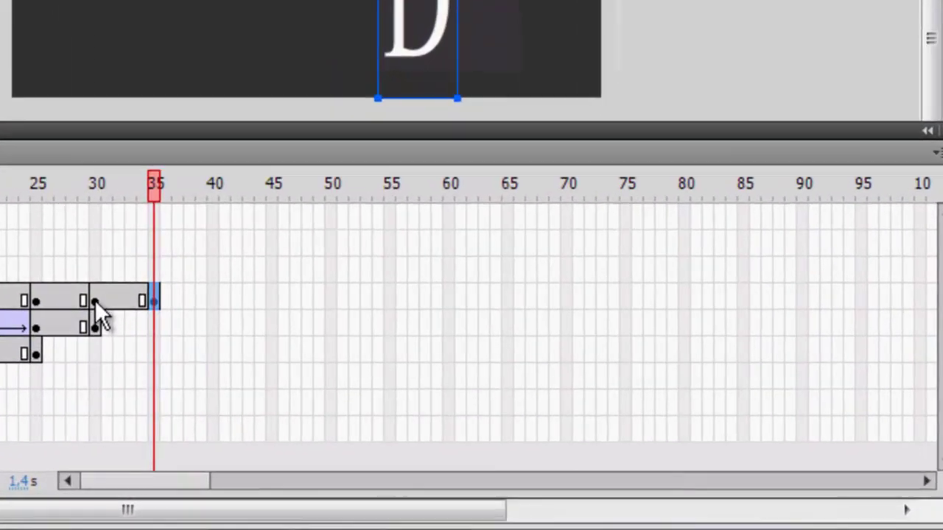
Move the second D straight up to the stage's upper edge at frame 30 and create a classic tween between frames 25 and 30
click(301, 396)
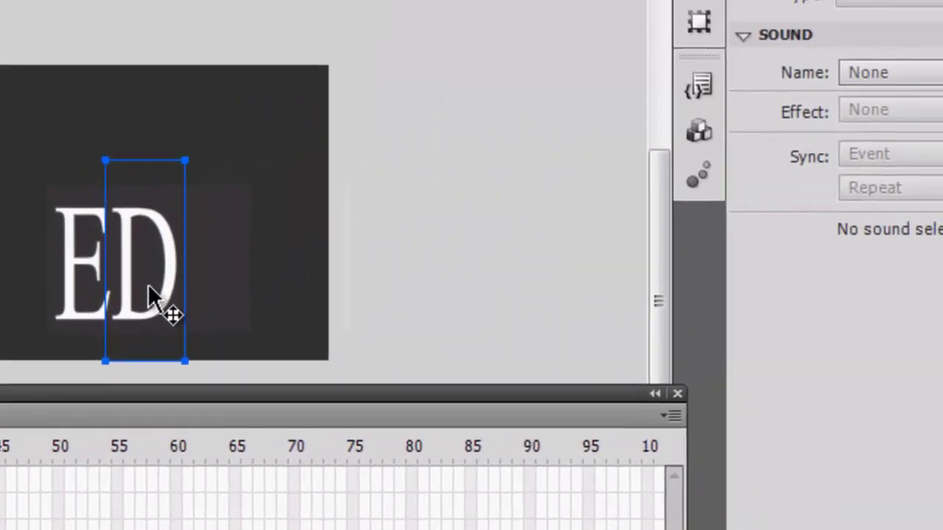
drag(148, 285, 141, 140)
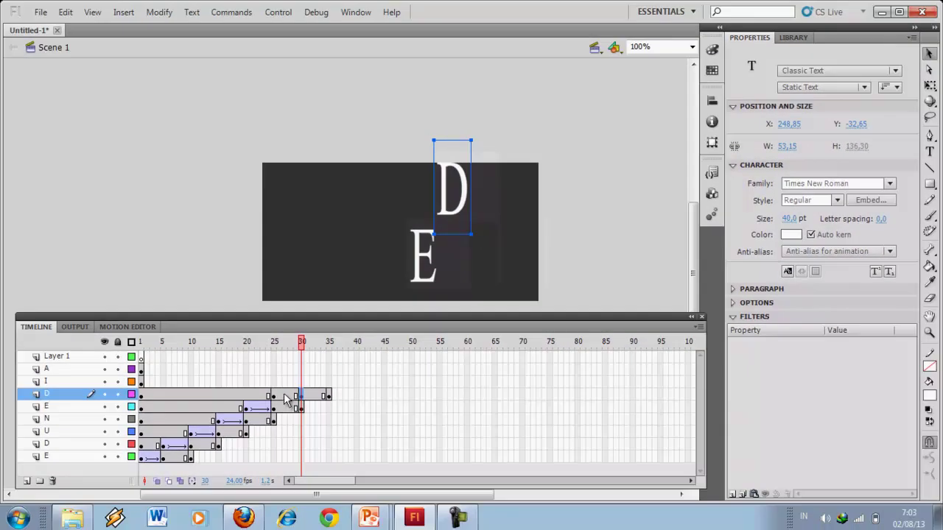
click(286, 398)
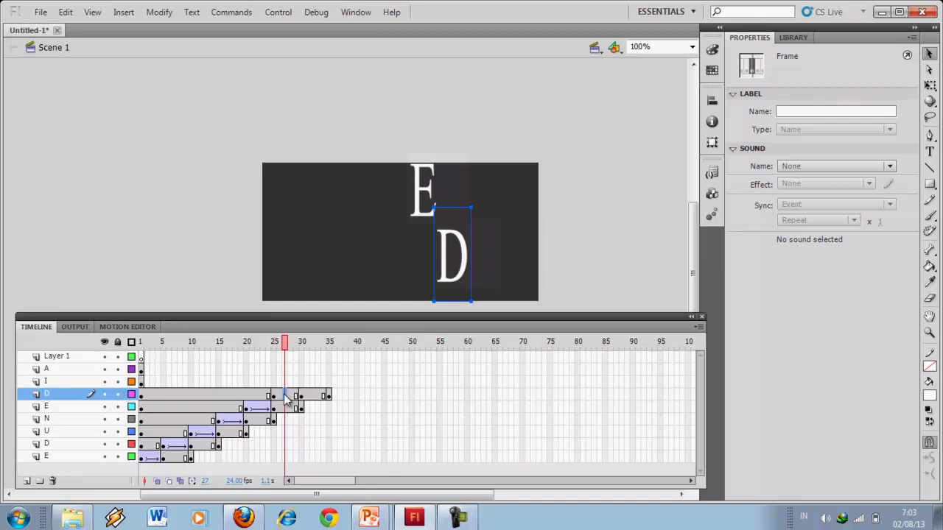
right_click(286, 399)
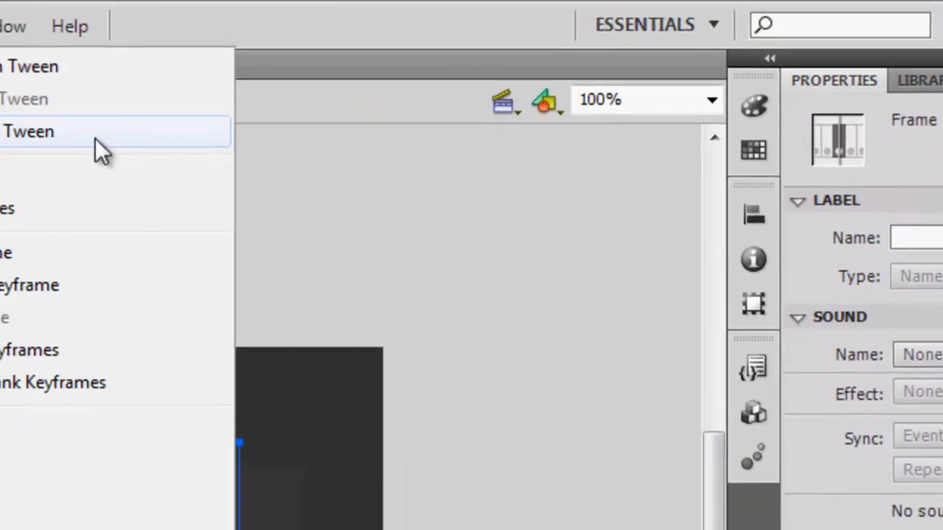
click(402, 63)
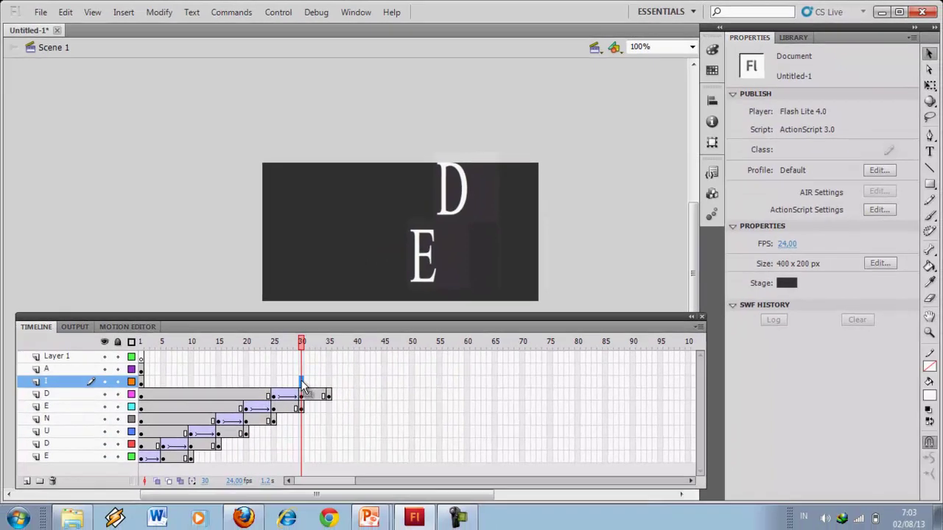
Insert keyframes at frames 30, 35 and 40 on the I layer
right_click(302, 382)
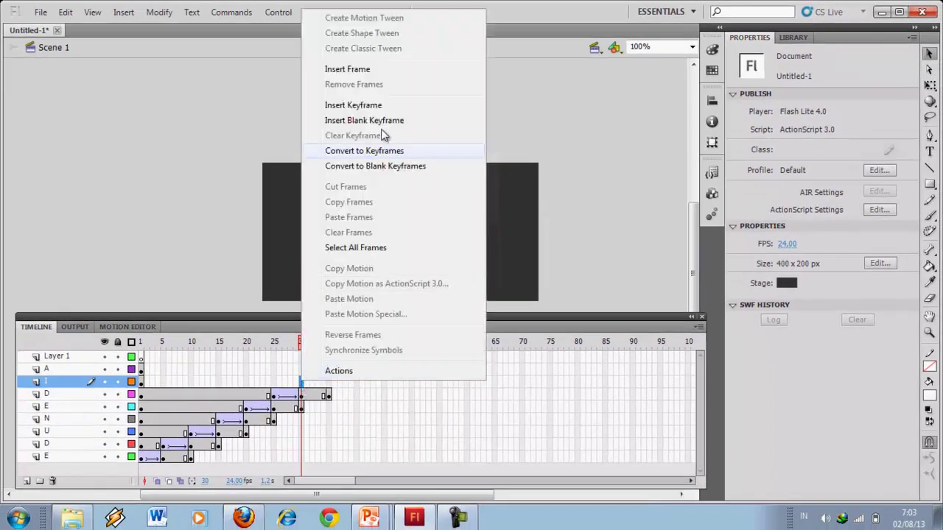
click(388, 103)
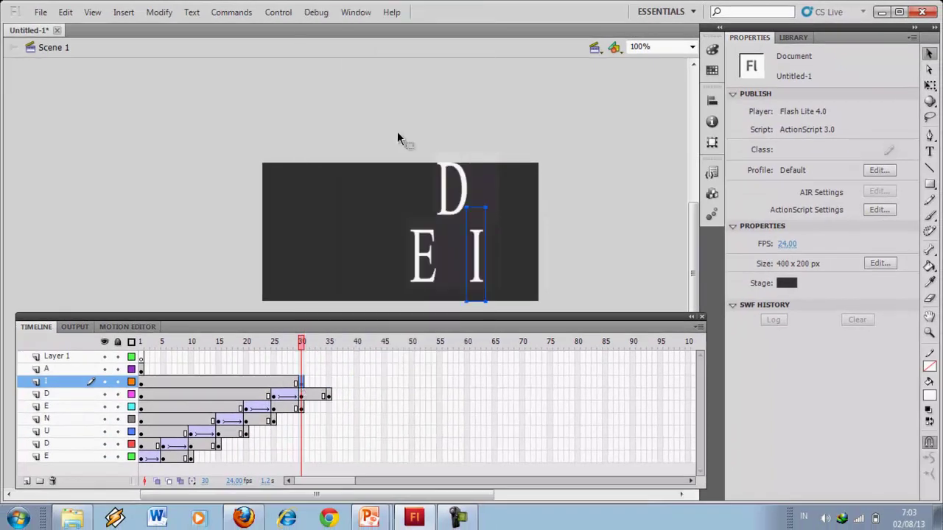
click(327, 381)
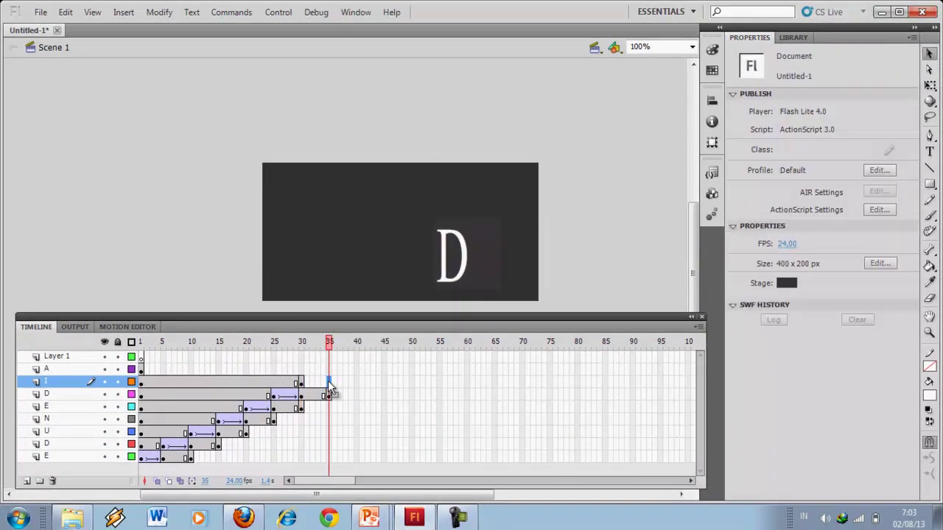
right_click(328, 381)
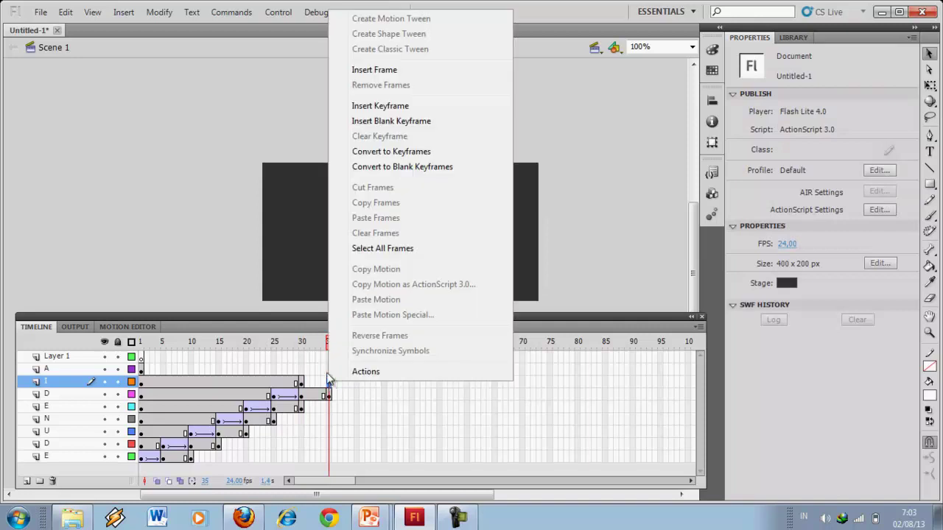
click(363, 107)
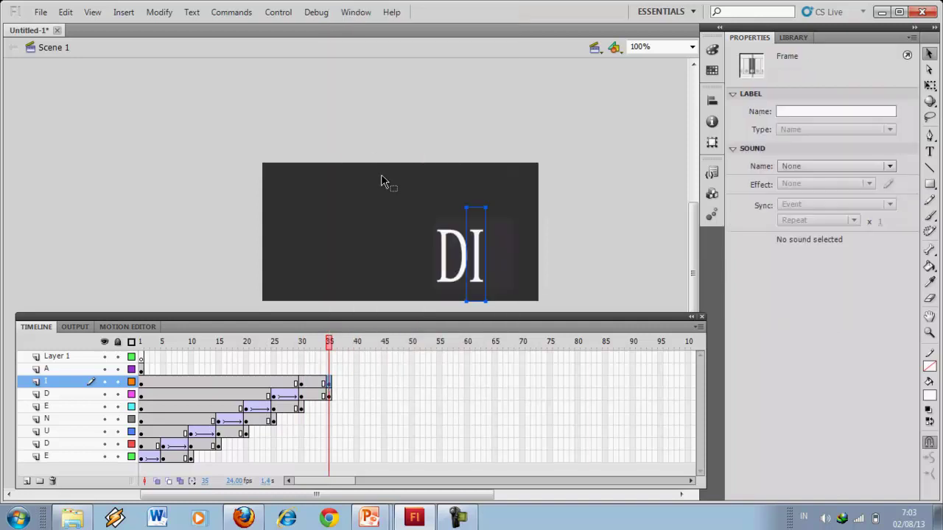
click(357, 380)
right_click(359, 387)
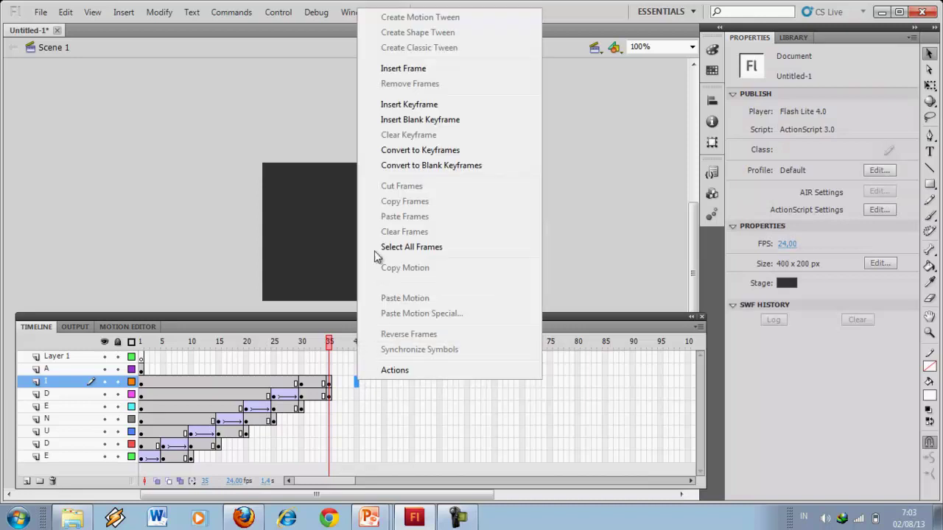
click(431, 106)
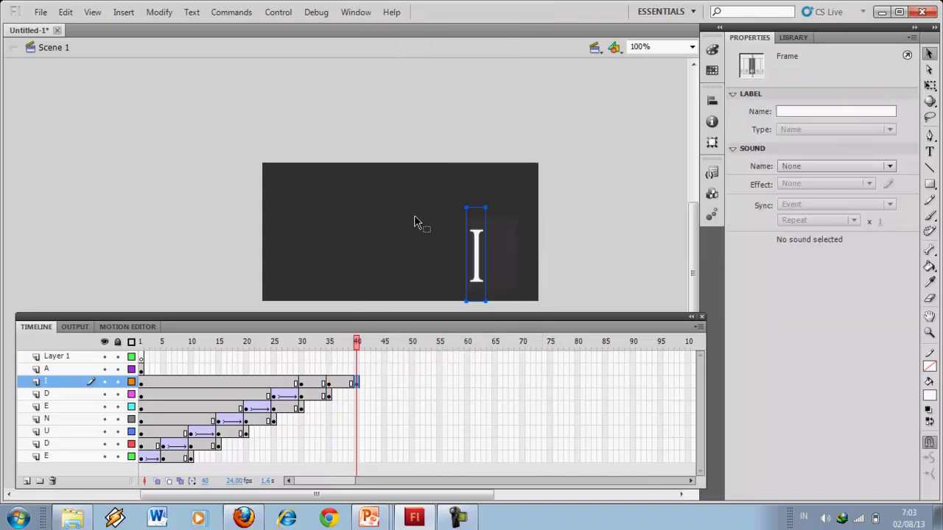
Move the I straight up to the stage's upper edge at frame 35 and create a classic tween between frames 30 and 35
click(327, 382)
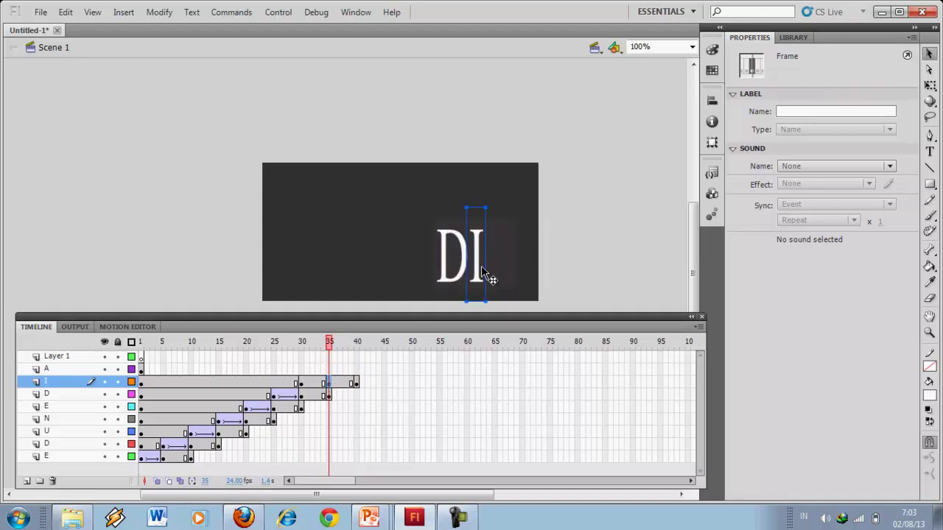
drag(482, 268, 481, 210)
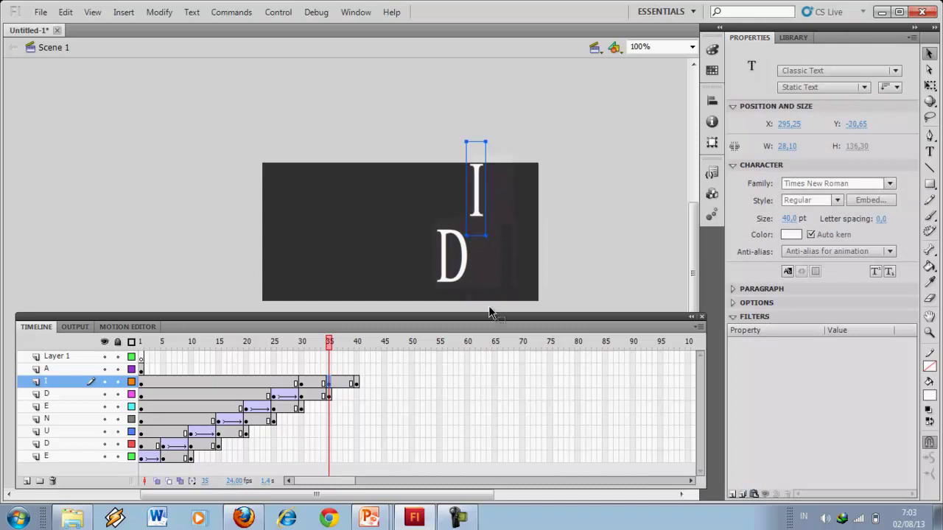
click(314, 383)
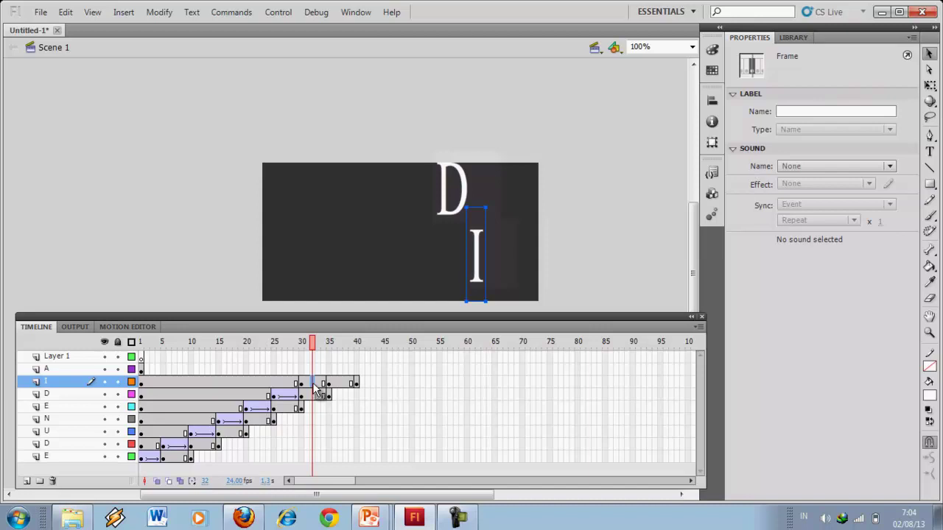
right_click(315, 386)
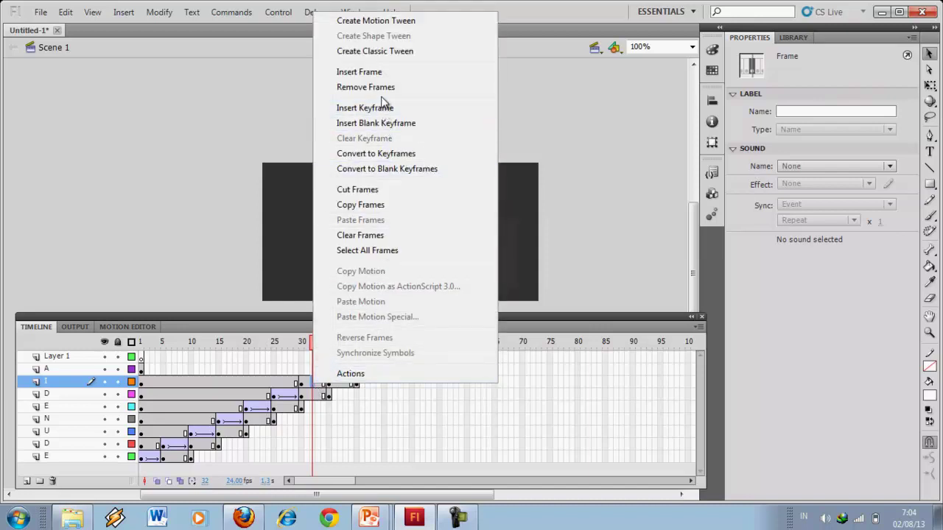
click(372, 51)
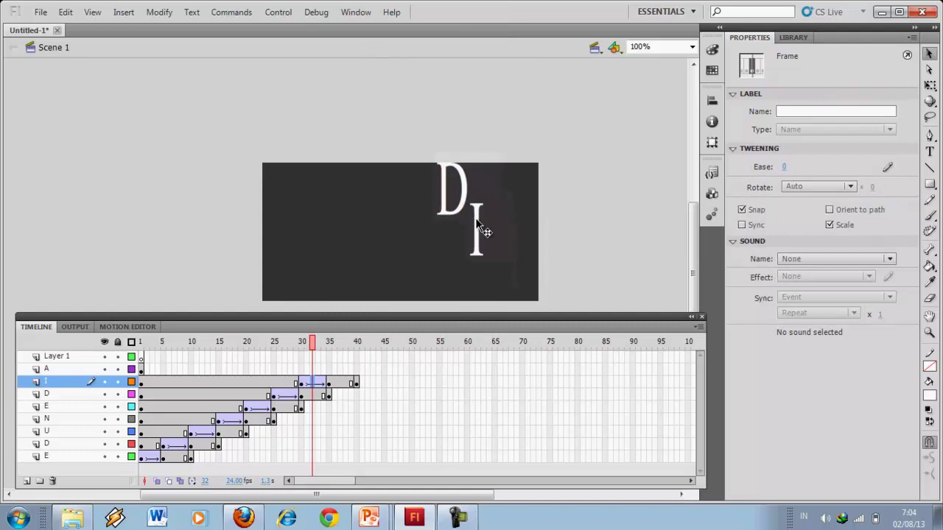
Insert keyframes at frames 35, 40 and 45 on the A layer
click(330, 367)
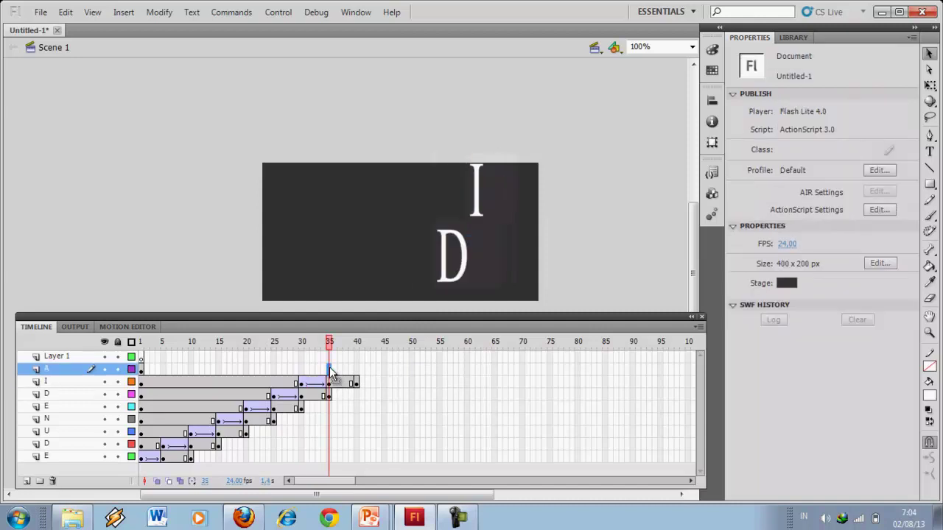
right_click(330, 367)
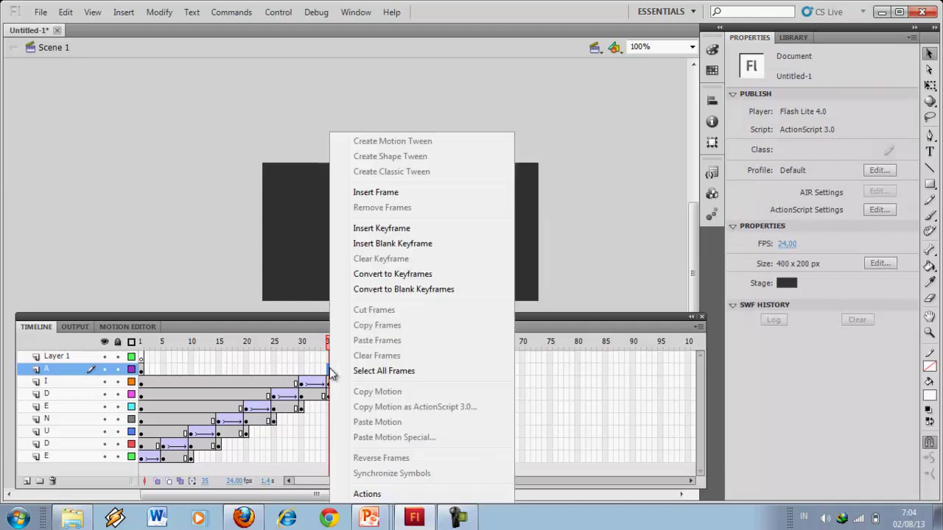
click(382, 228)
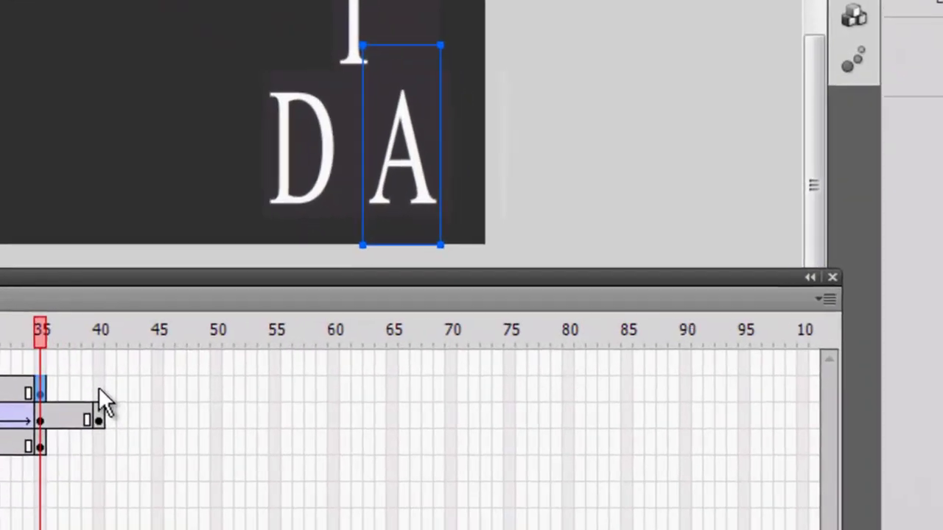
click(357, 369)
right_click(357, 369)
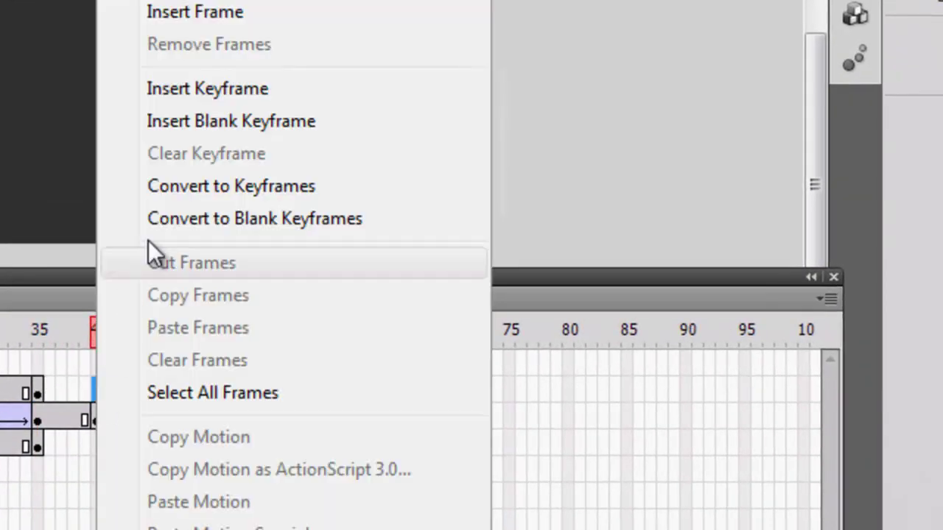
click(207, 88)
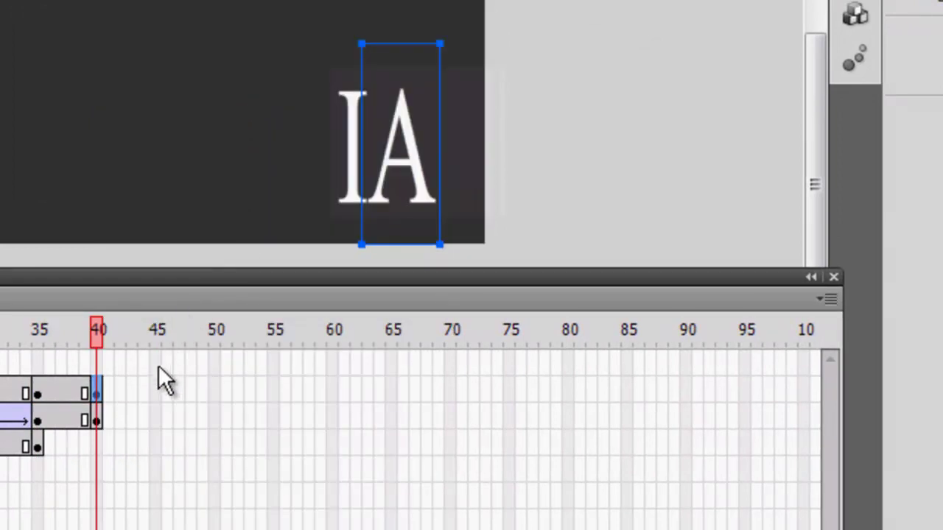
click(155, 390)
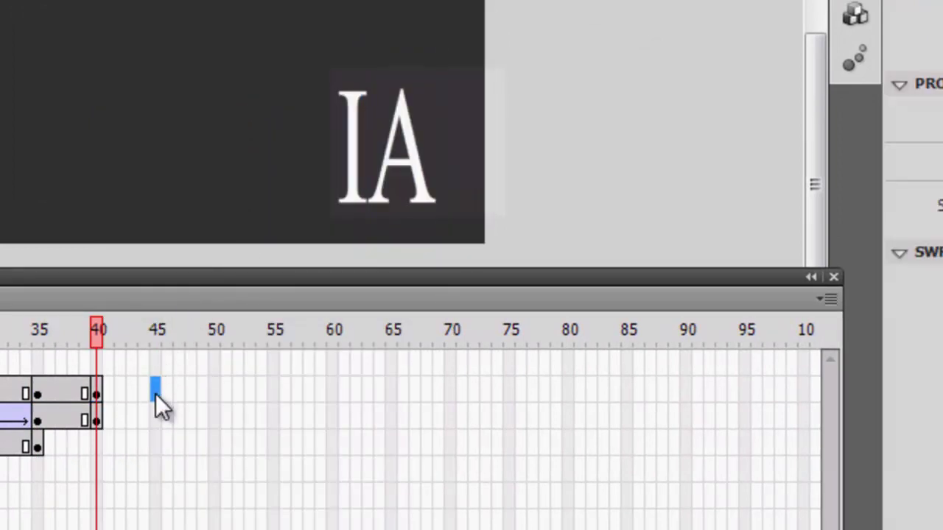
right_click(156, 391)
click(265, 93)
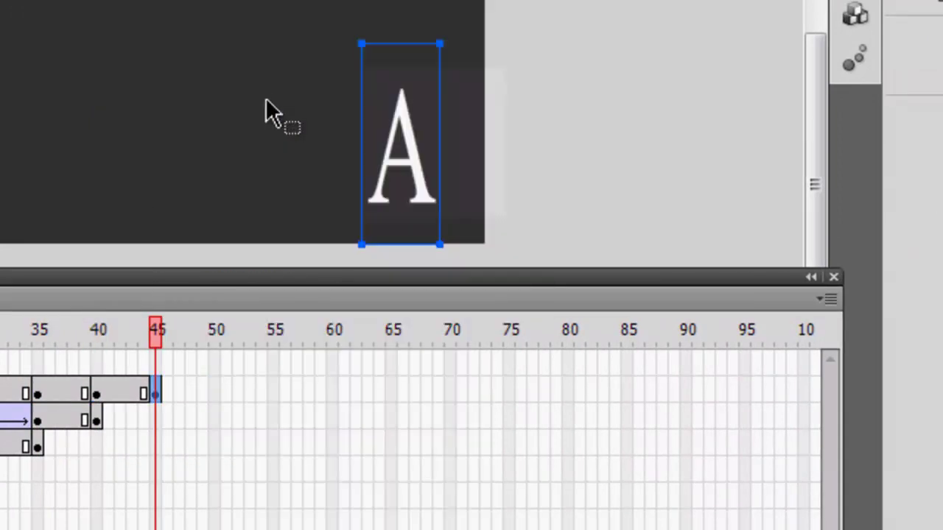
Move the A straight up to the stage's upper edge at frame 40 and create a classic tween between frames 35 and 40
click(95, 391)
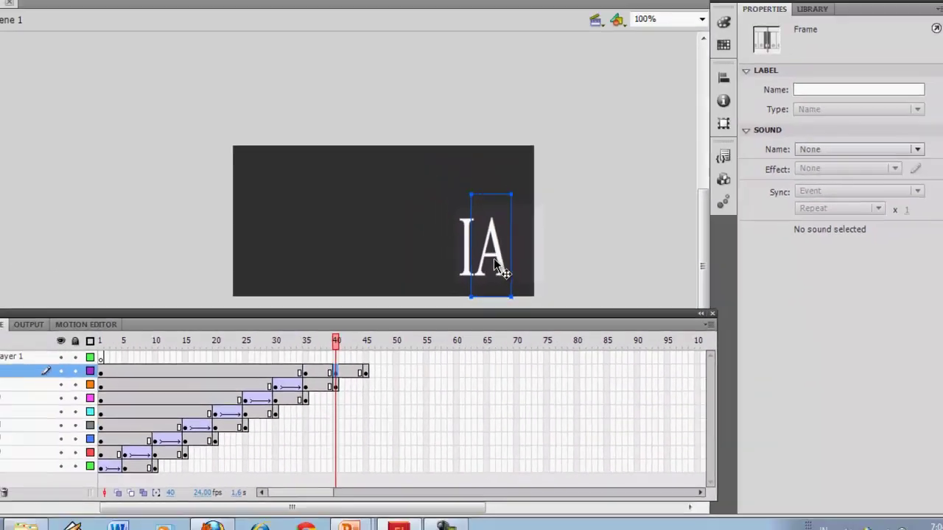
drag(421, 197, 434, 98)
drag(503, 208, 503, 208)
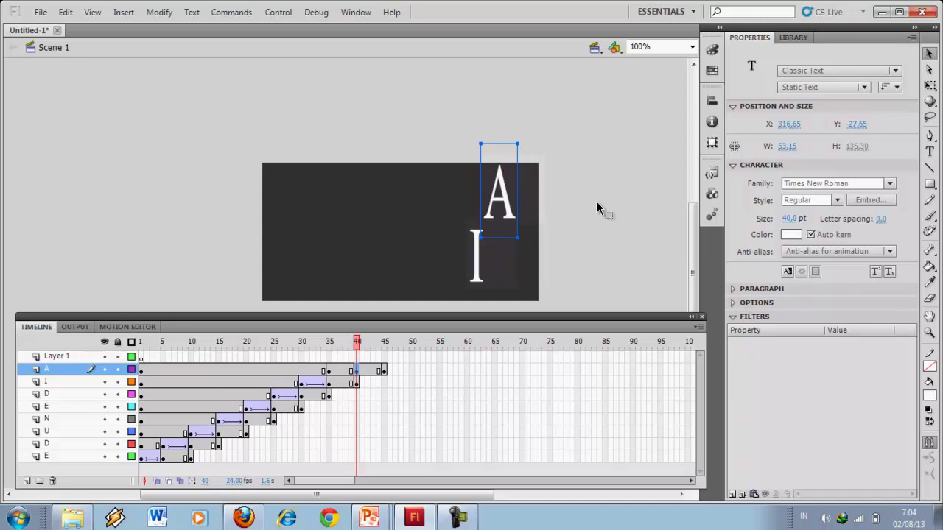
click(341, 376)
right_click(341, 376)
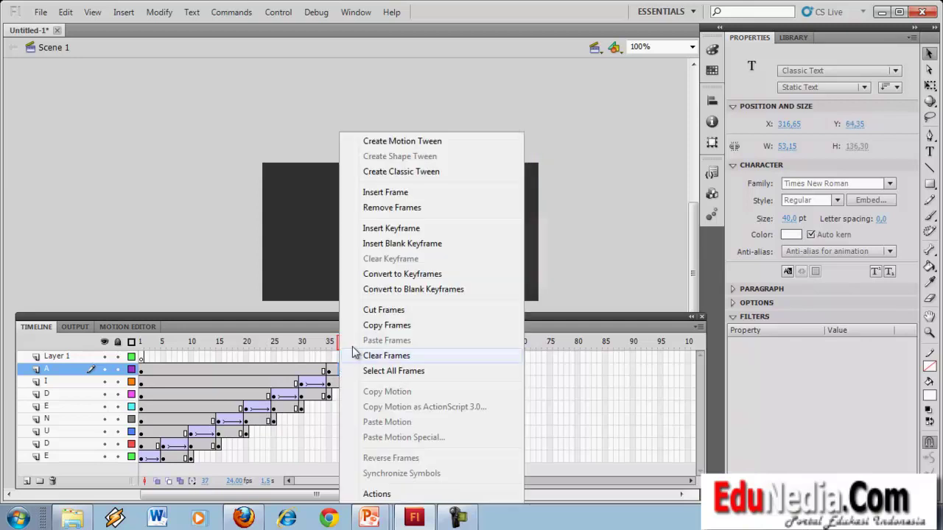
click(399, 174)
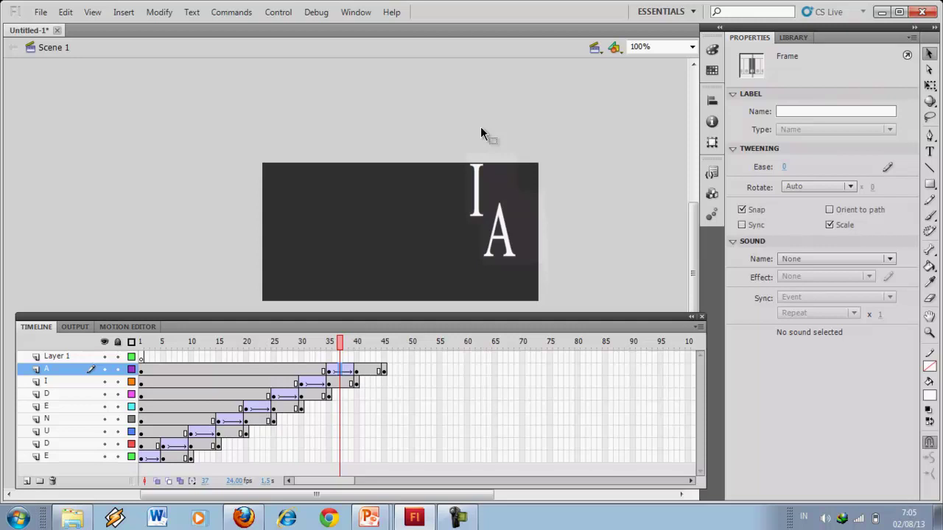
Test the movie to preview the letter-by-letter text animation
key(ctrl+Return)
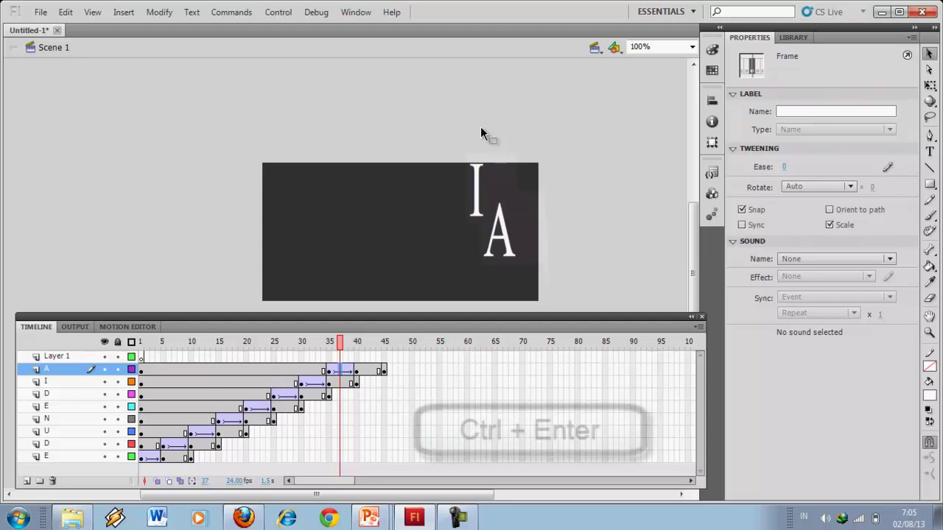